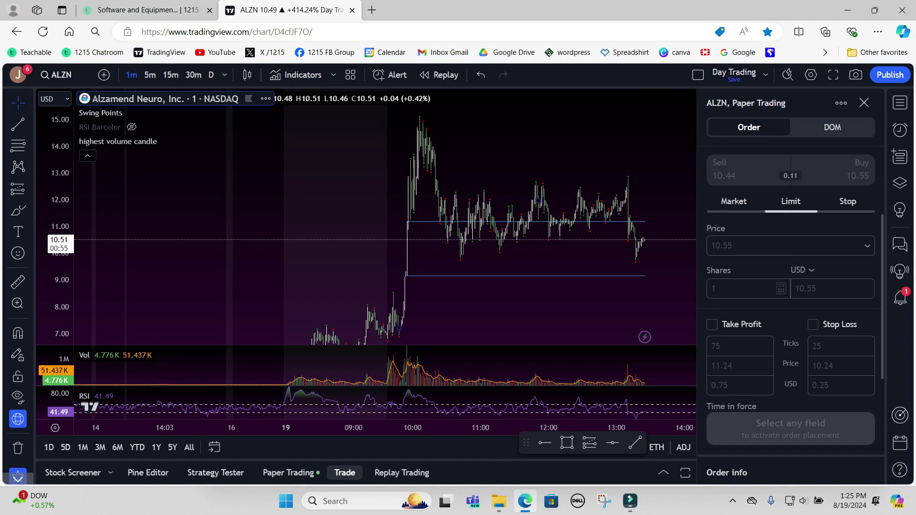
Market-buy 1,000 ALZN shares, then drag the stop-loss to 8.90 and the take-profit to 12.87.
left_click(734, 200)
left_click(742, 250)
type("000")
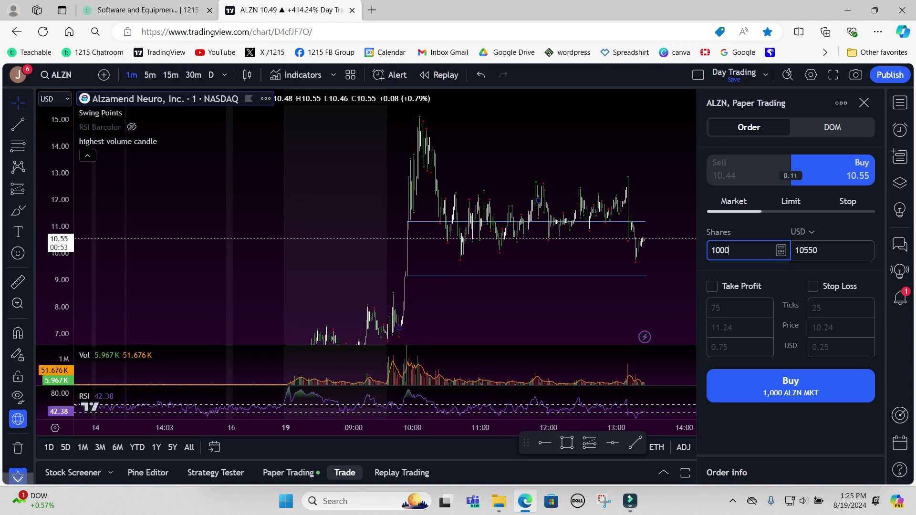
key("Return")
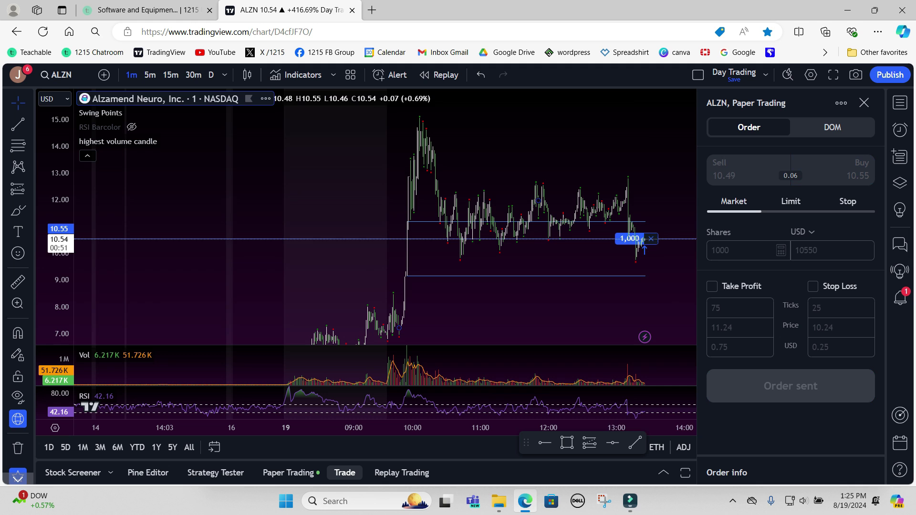
left_click_drag(600, 239, 619, 283)
left_click_drag(600, 239, 609, 177)
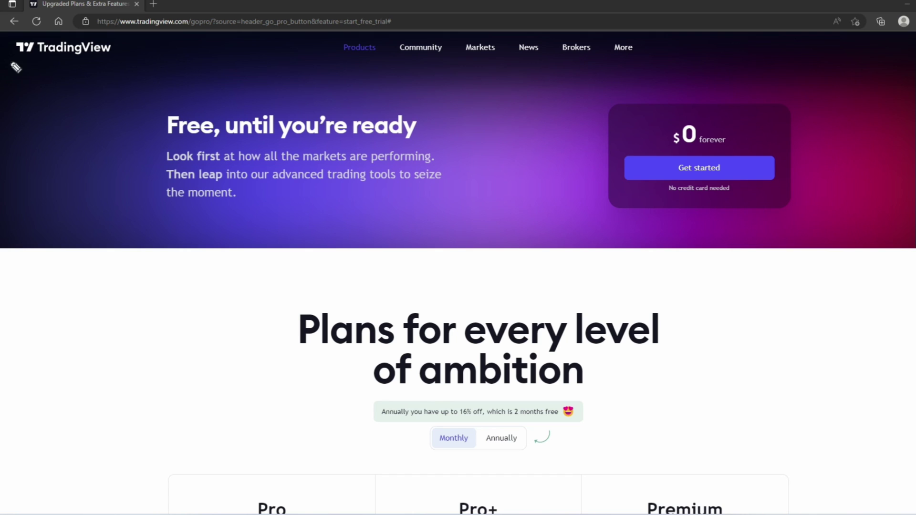
left_click_drag(12, 62, 97, 59)
left_click_drag(655, 197, 708, 195)
left_click_drag(147, 143, 365, 145)
scroll(323, 272, "down", 7)
scroll(320, 270, "down", 2)
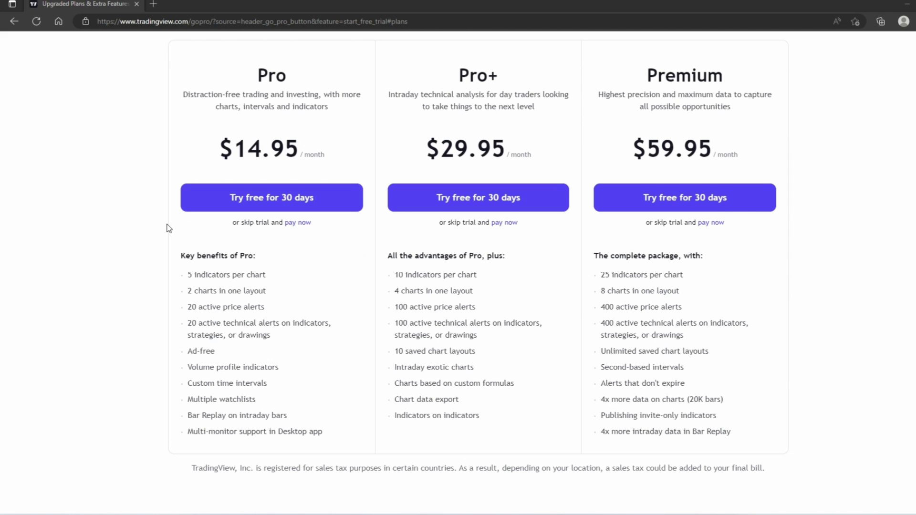
mouse_move(217, 244)
left_mouse_down()
mouse_move(198, 244)
mouse_move(159, 469)
mouse_move(246, 461)
left_mouse_up()
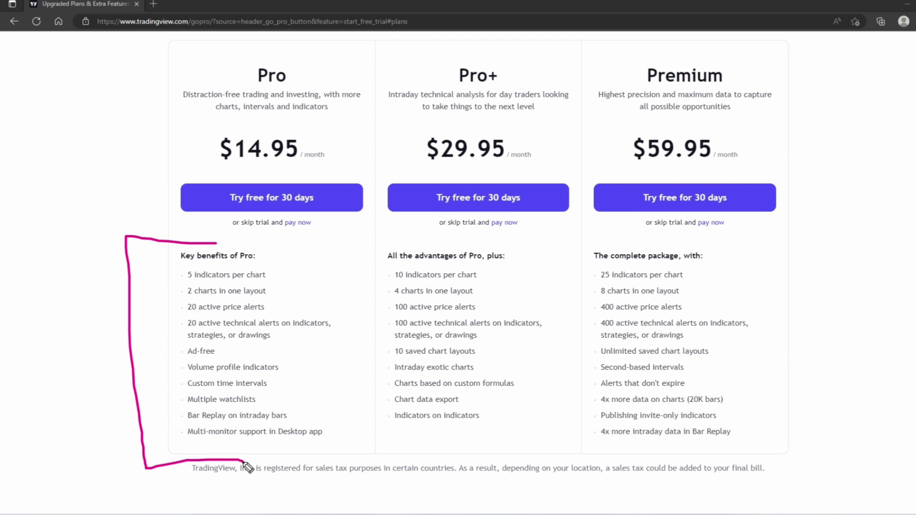
key("Escape")
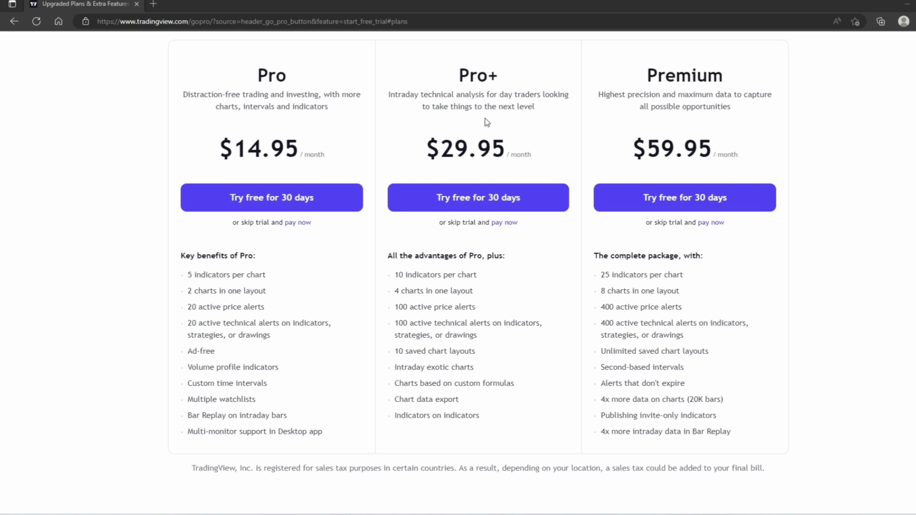
mouse_move(498, 53)
left_mouse_down()
mouse_move(482, 136)
mouse_move(512, 69)
left_mouse_up()
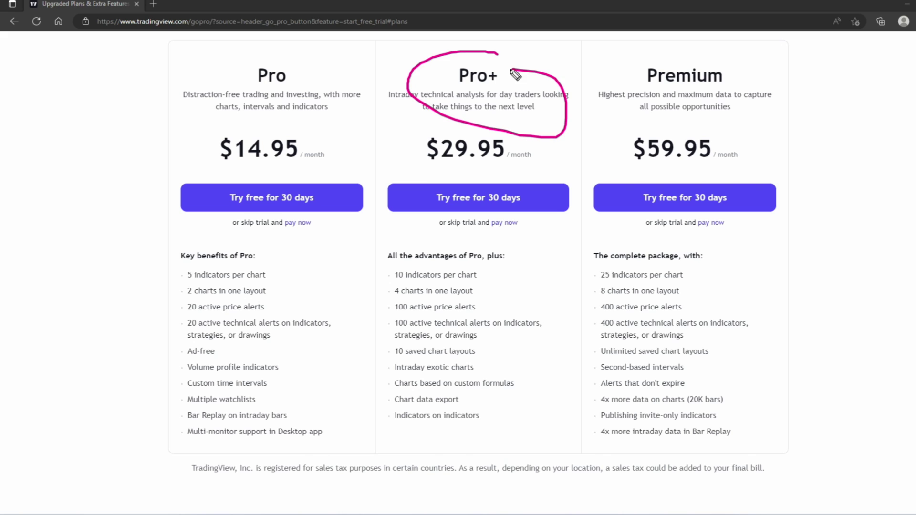
left_click_drag(386, 298, 465, 298)
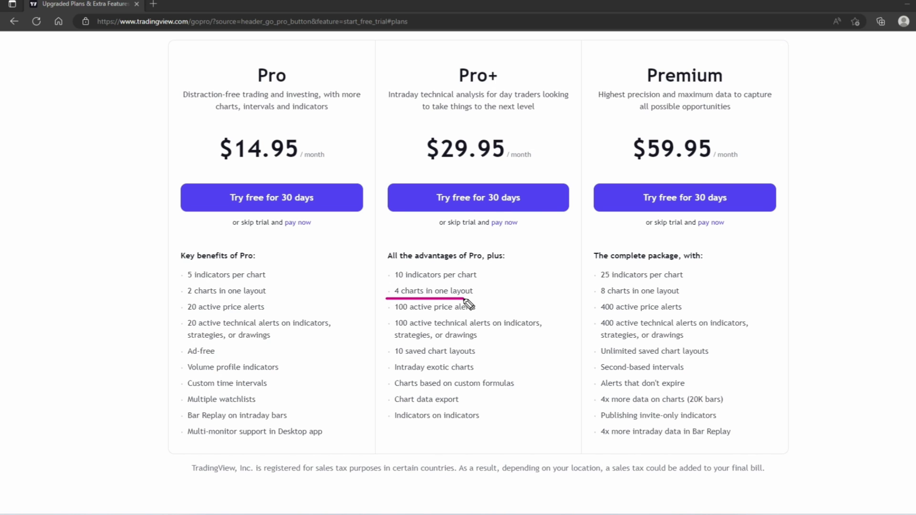
left_click_drag(390, 316, 472, 315)
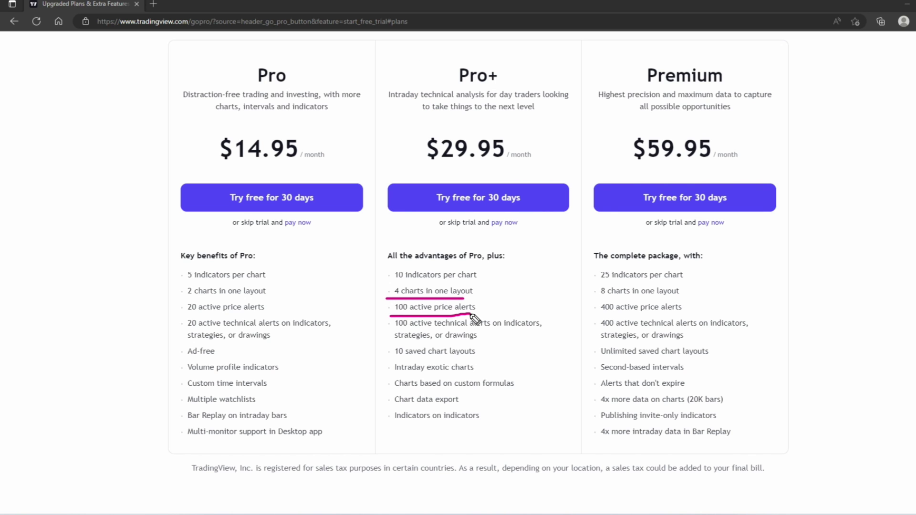
left_click_drag(402, 345, 474, 345)
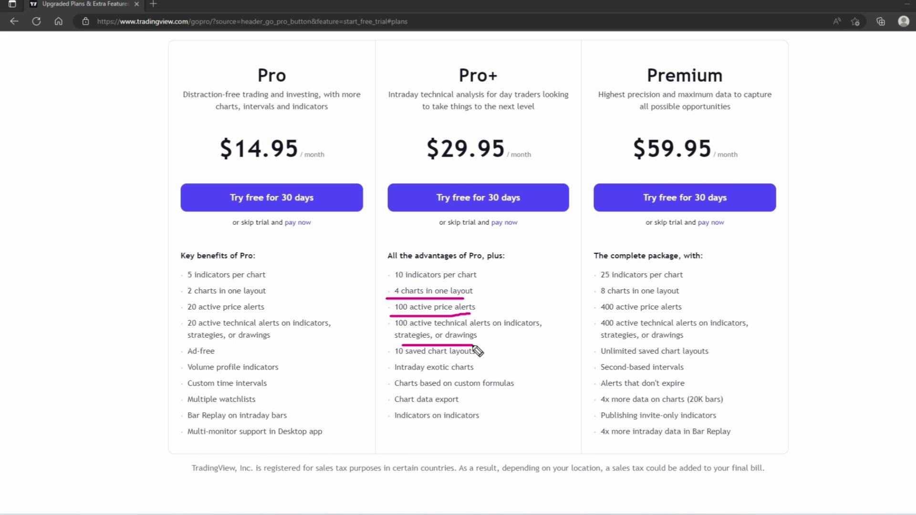
key("Escape")
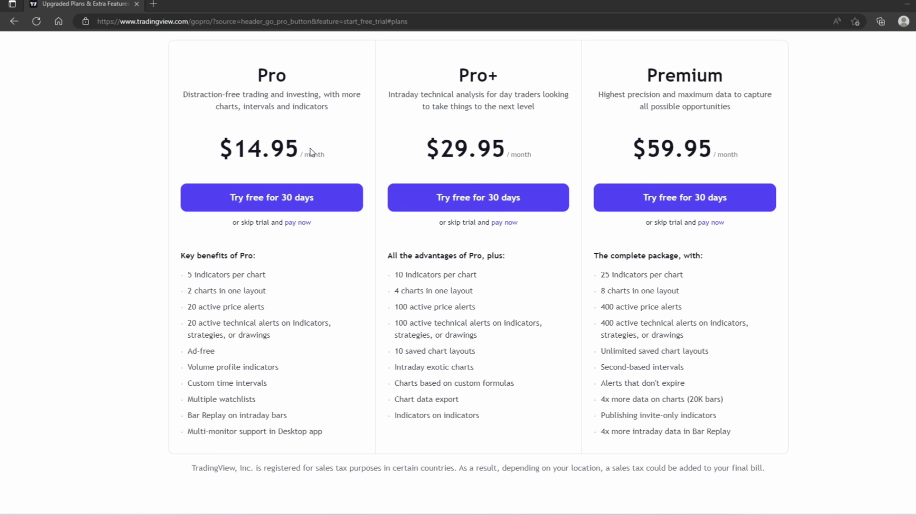
left_click_drag(229, 160, 277, 161)
key("Escape")
scroll(524, 330, "up", 10)
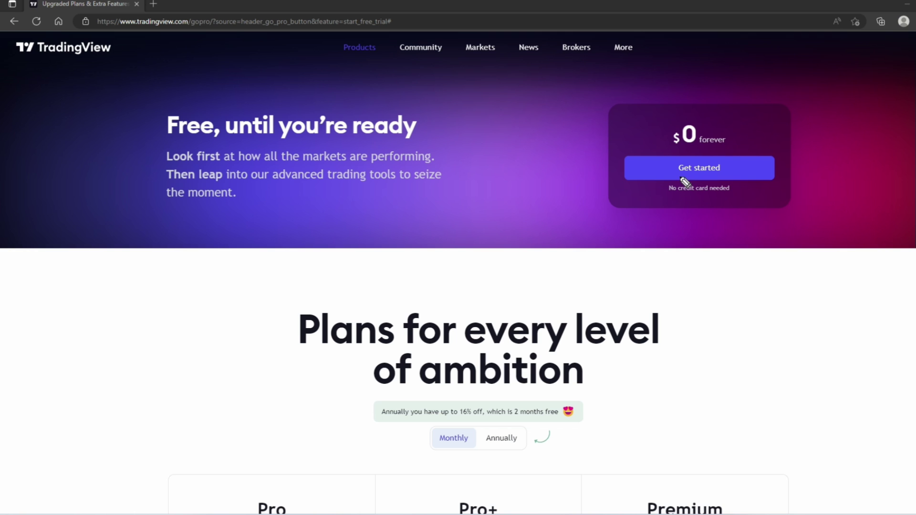
Start the free $0 plan sign-up with the Email option, then reveal the Products menu listing Supercharts.
mouse_move(687, 131)
left_mouse_down()
mouse_move(605, 176)
mouse_move(684, 130)
left_mouse_up()
key("Escape")
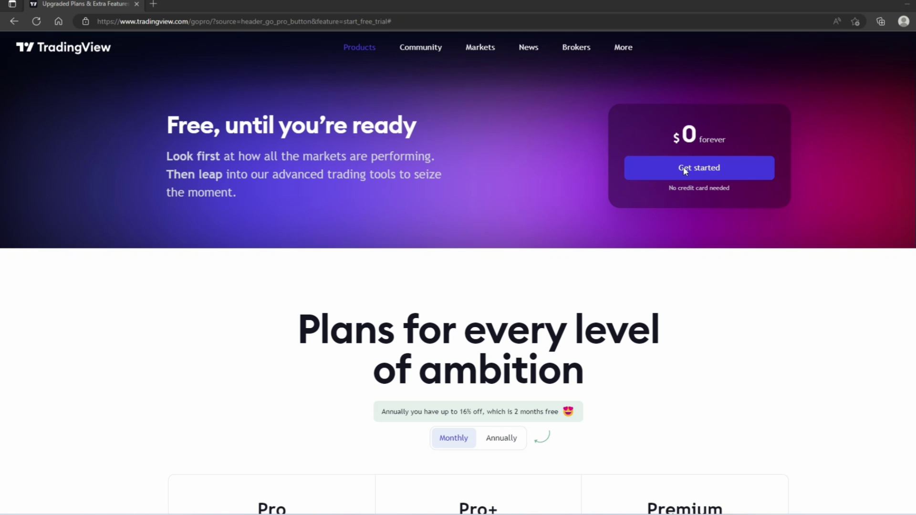
left_click(683, 167)
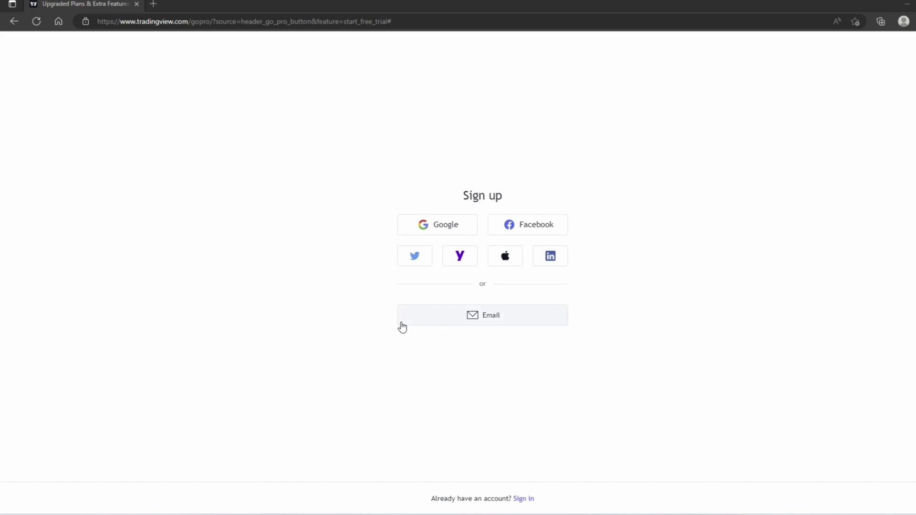
left_click_drag(362, 321, 399, 322)
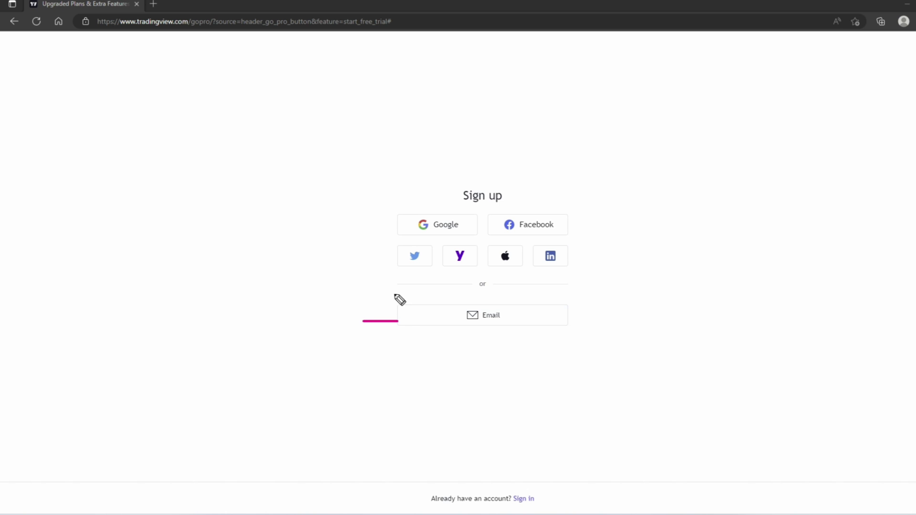
mouse_move(409, 209)
left_mouse_down()
mouse_move(380, 267)
mouse_move(408, 270)
left_mouse_up()
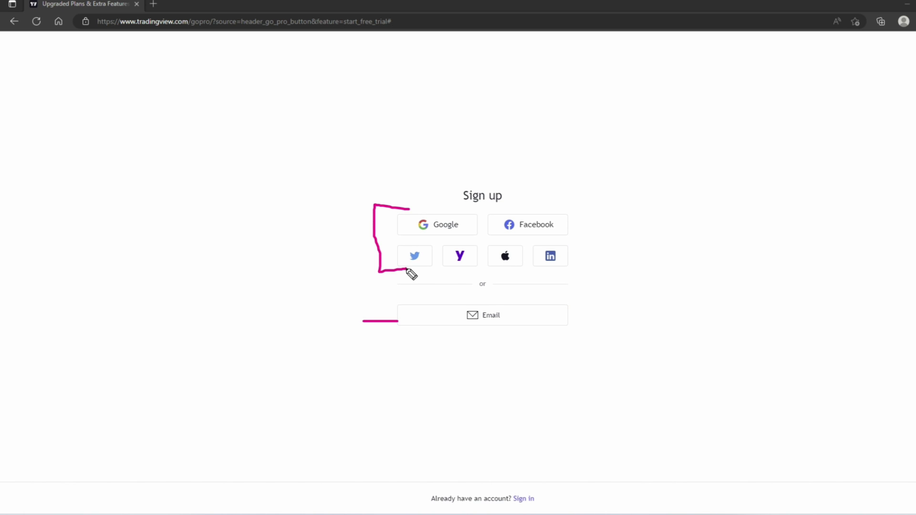
left_click(436, 315)
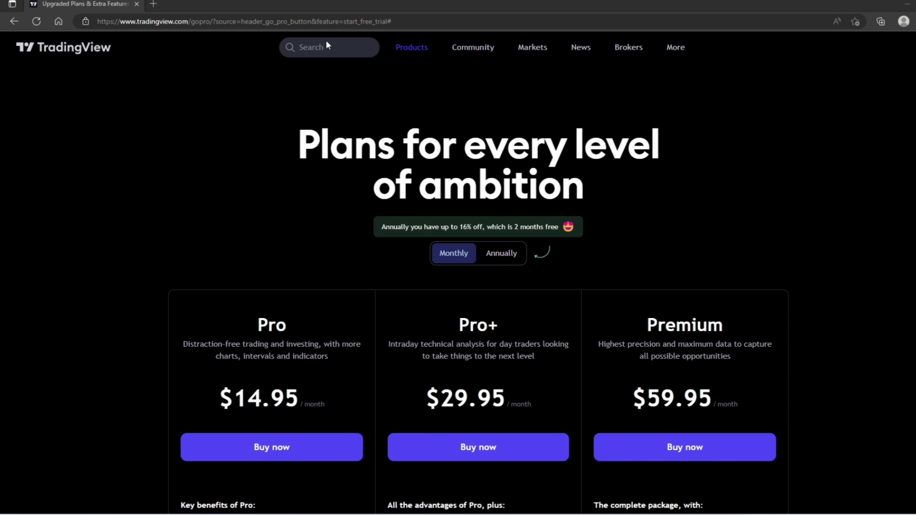
left_click_drag(409, 35, 417, 30)
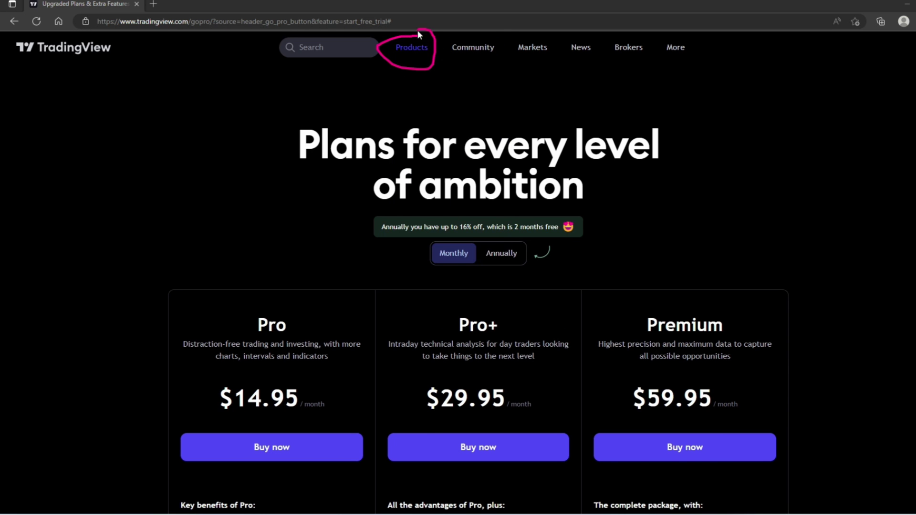
mouse_move(416, 41)
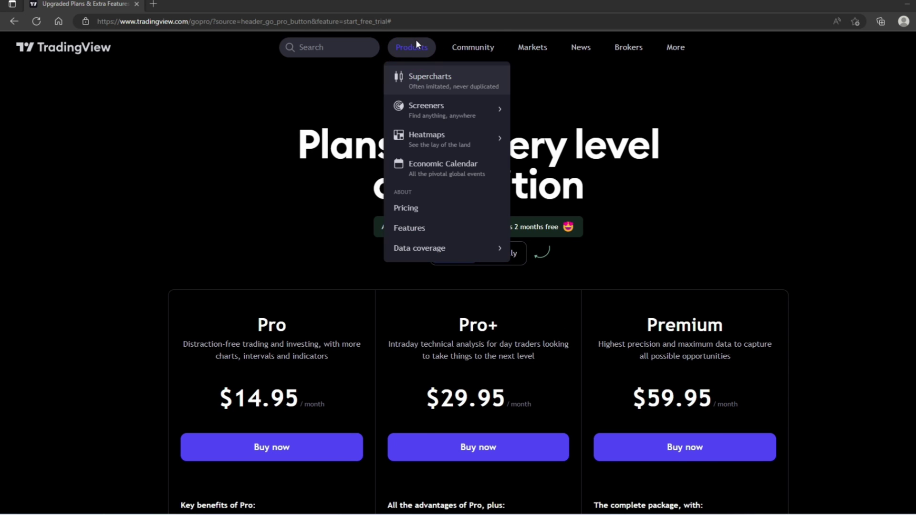
Open the AAPL Supercharts chart and pan back to show the early-2023 prices.
left_click(406, 84)
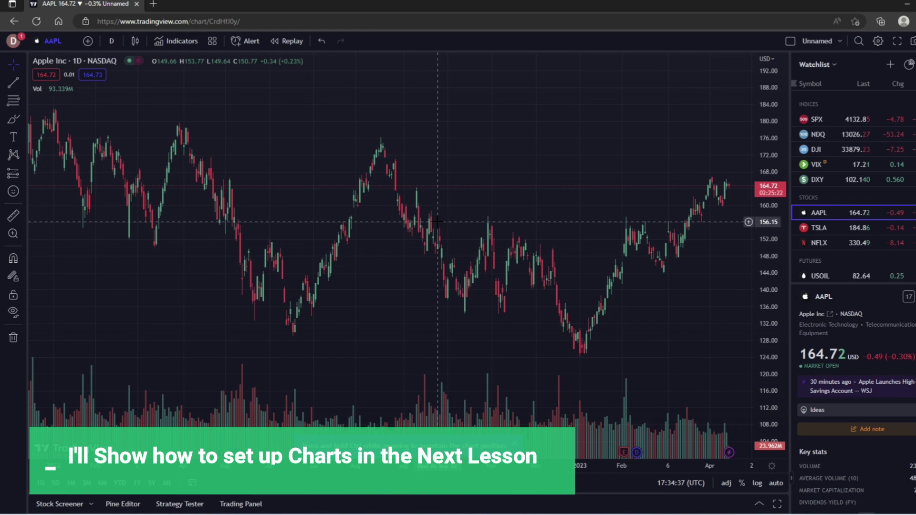
scroll(436, 221, "down", 3)
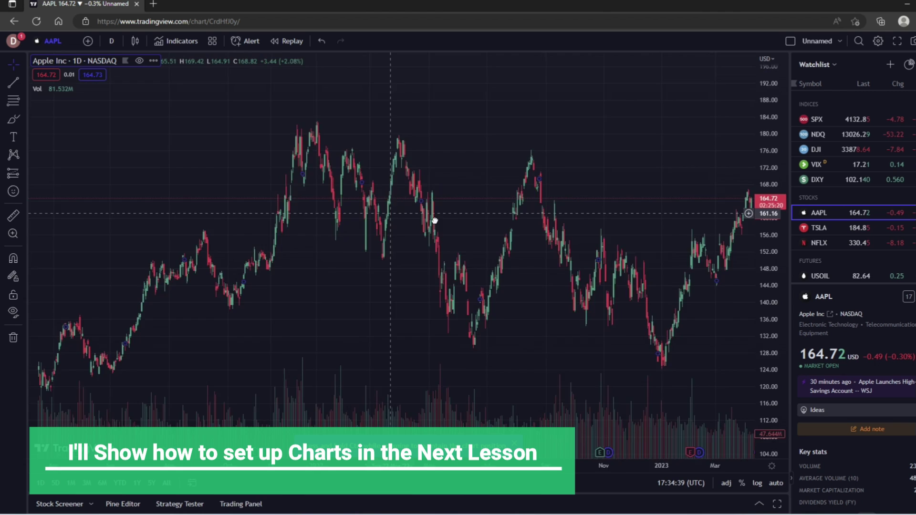
scroll(435, 221, "down", 3)
left_click_drag(475, 196, 410, 174)
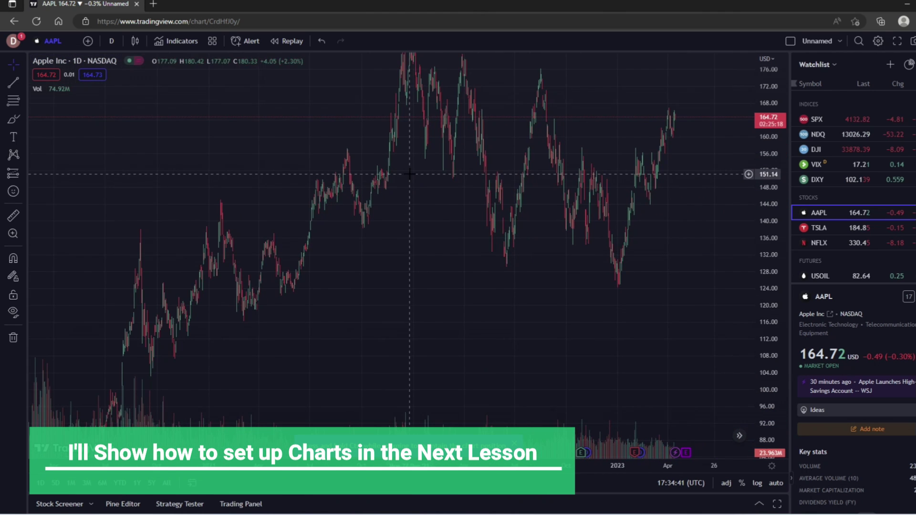
scroll(410, 174, "down", 5)
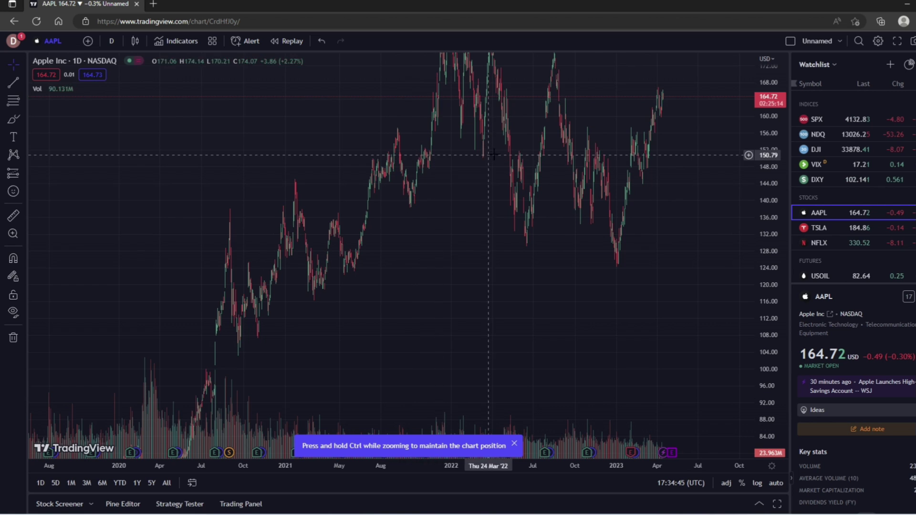
left_click_drag(487, 157, 347, 145)
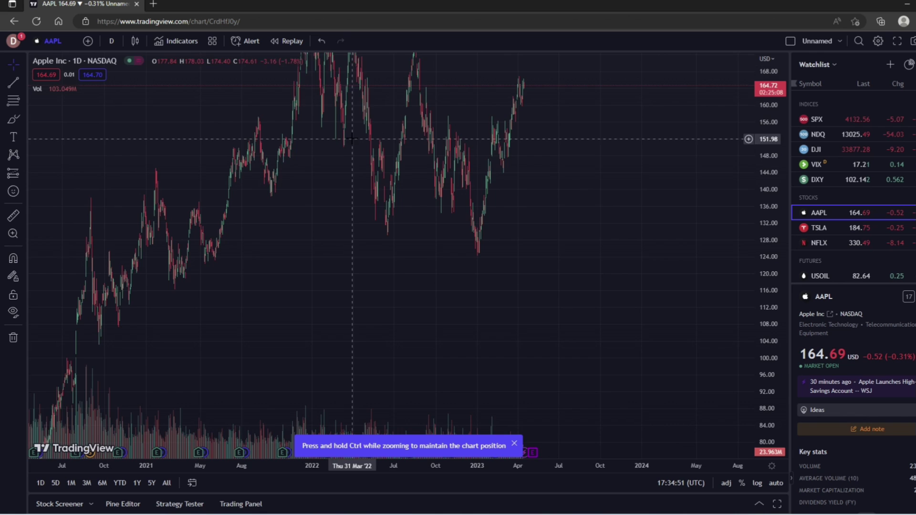
scroll(324, 171, "up", 3)
Draw a rising trend line from the January 2023 low to the recent highs.
left_click(13, 82)
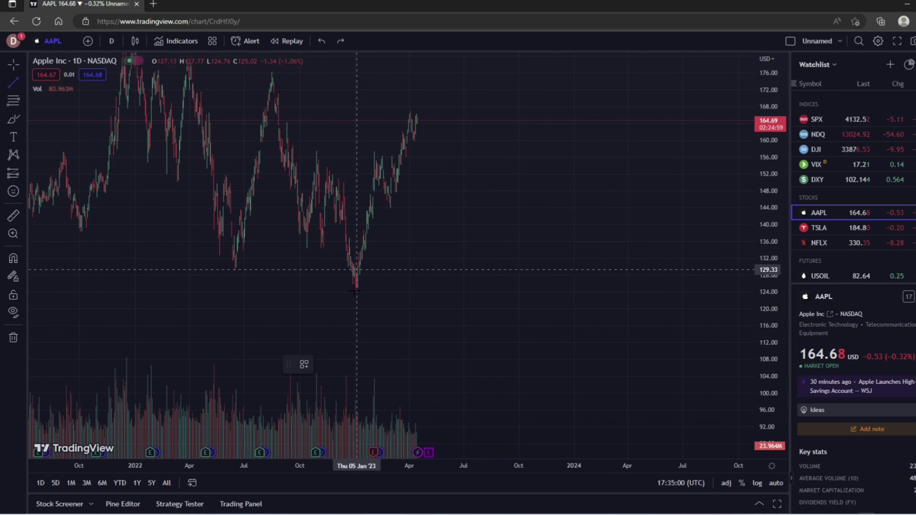
left_click(350, 295)
left_click(425, 125)
scroll(560, 173, "up", 3)
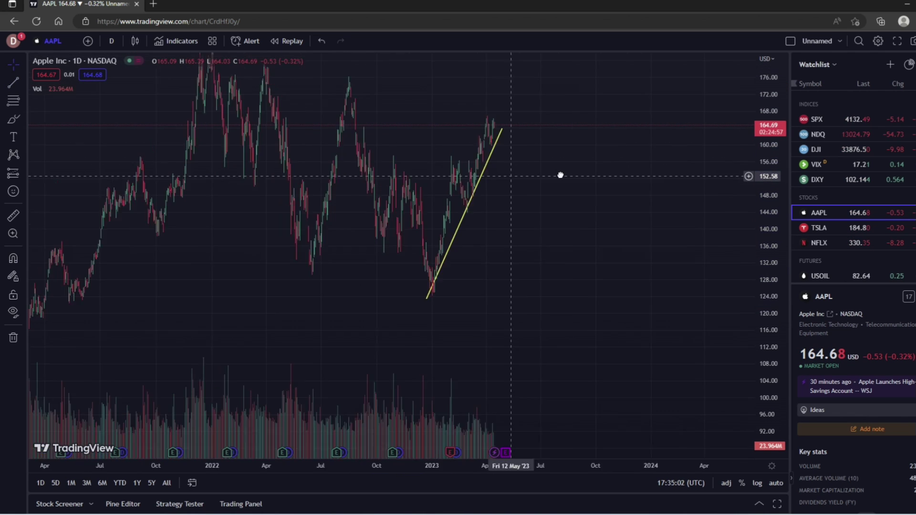
Place a horizontal resistance line at 167.24 on the AAPL chart.
left_click(25, 85)
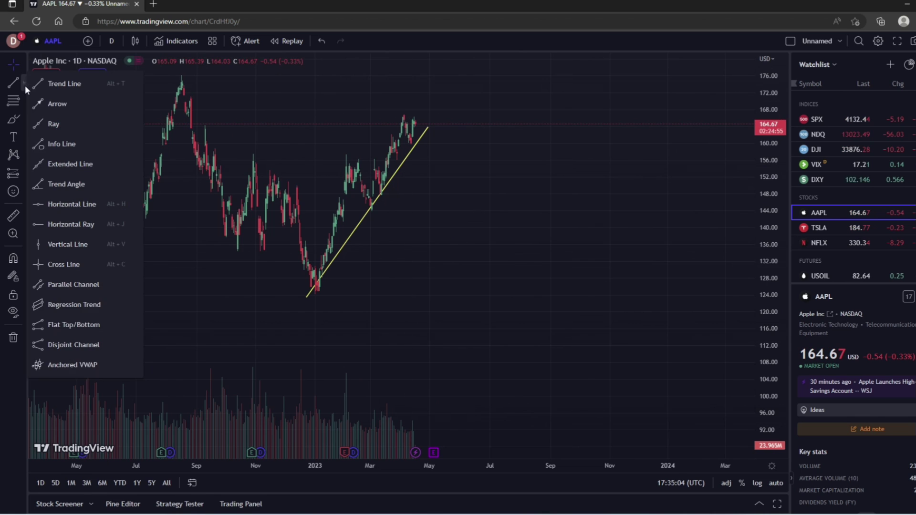
left_click(64, 198)
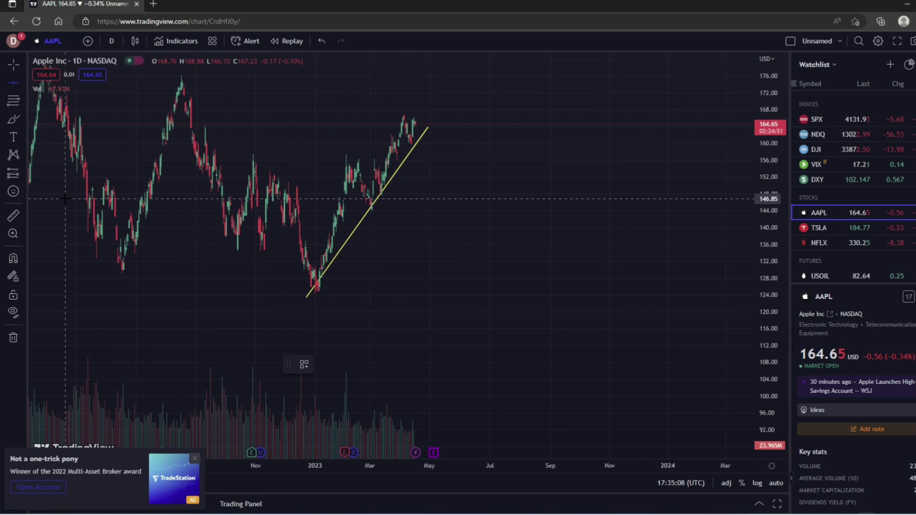
left_click(466, 113)
scroll(470, 128, "down", 3)
mouse_move(355, 59)
left_mouse_down()
mouse_move(265, 58)
mouse_move(687, 262)
mouse_move(329, 41)
left_mouse_up()
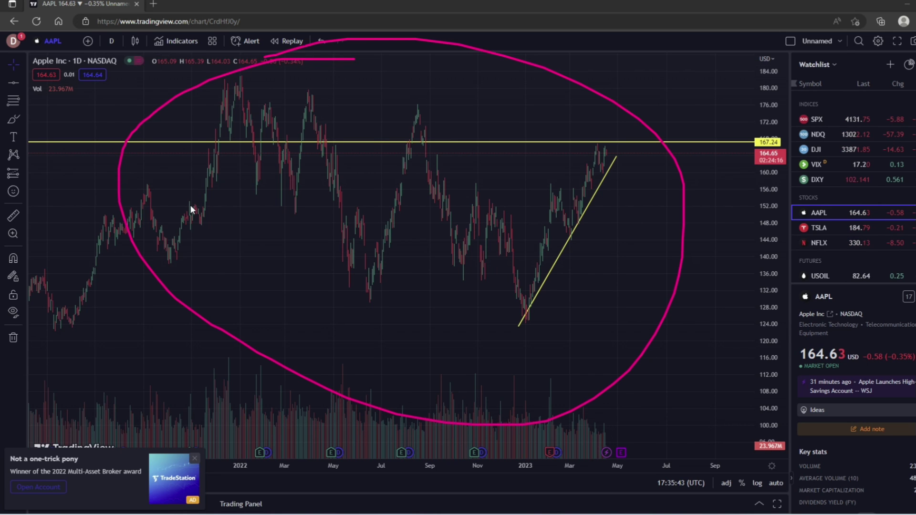
key("Escape")
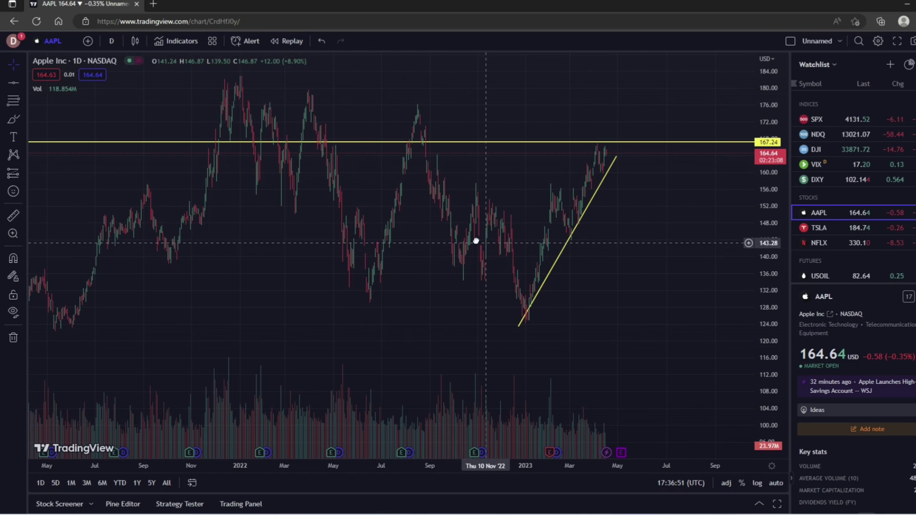
left_click_drag(474, 241, 426, 241)
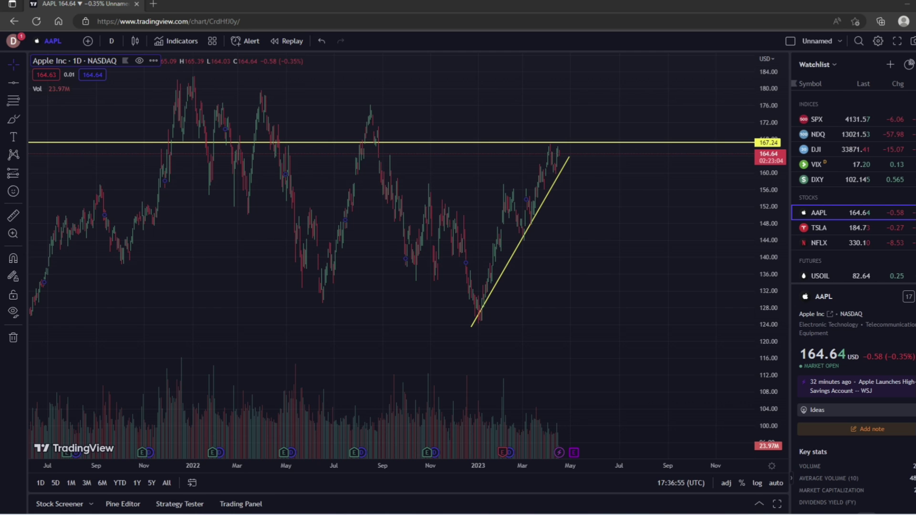
mouse_move(252, 485)
left_mouse_down()
mouse_move(205, 507)
mouse_move(287, 497)
left_mouse_up()
key("Escape")
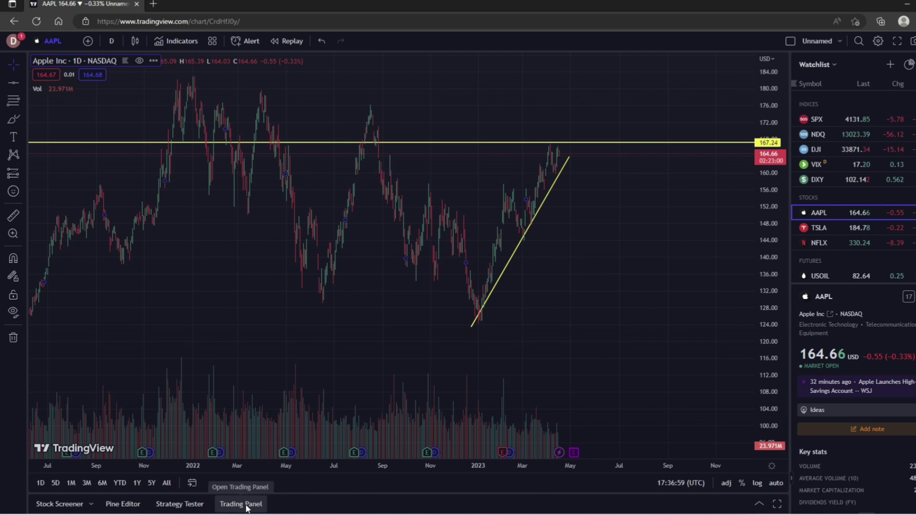
Open the Trading Panel's broker list and choose Connect on the Paper Trading card.
left_click(245, 504)
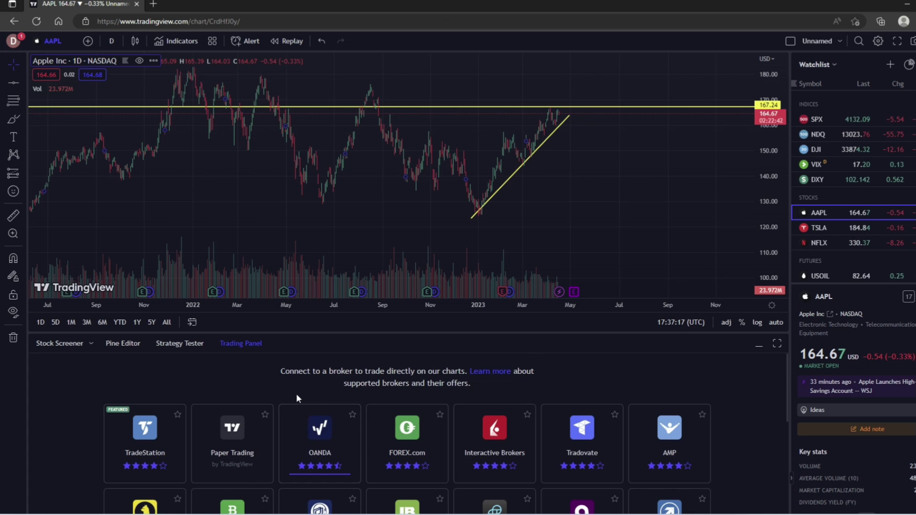
scroll(294, 395, "down", 3)
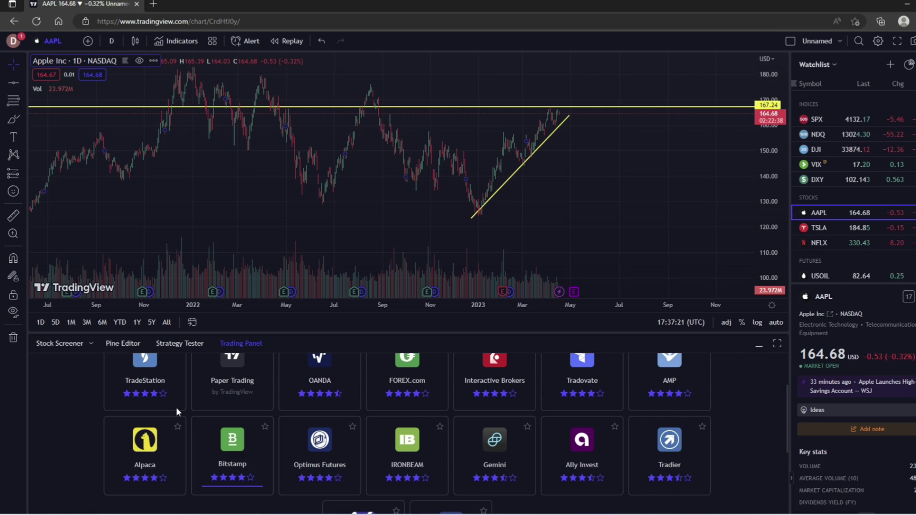
scroll(237, 414, "up", 1)
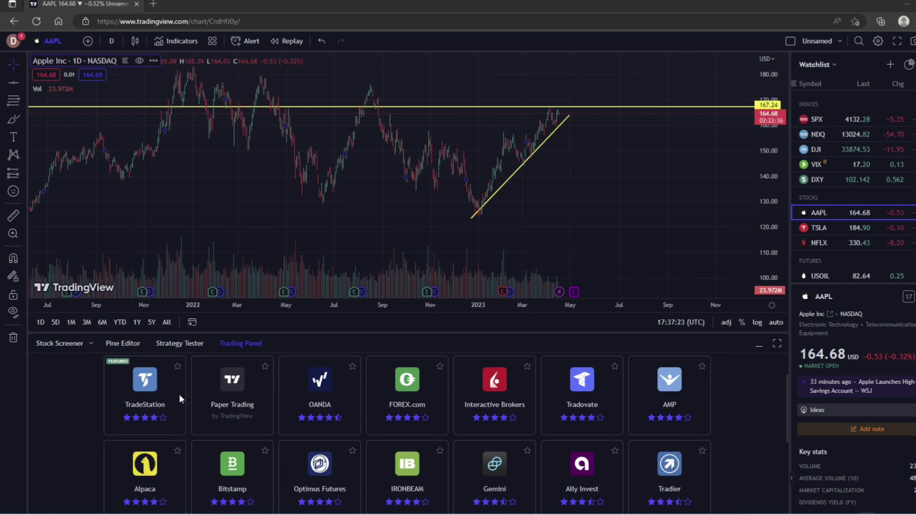
mouse_move(232, 355)
left_mouse_down()
mouse_move(194, 369)
mouse_move(203, 442)
mouse_move(271, 379)
mouse_move(219, 356)
left_mouse_up()
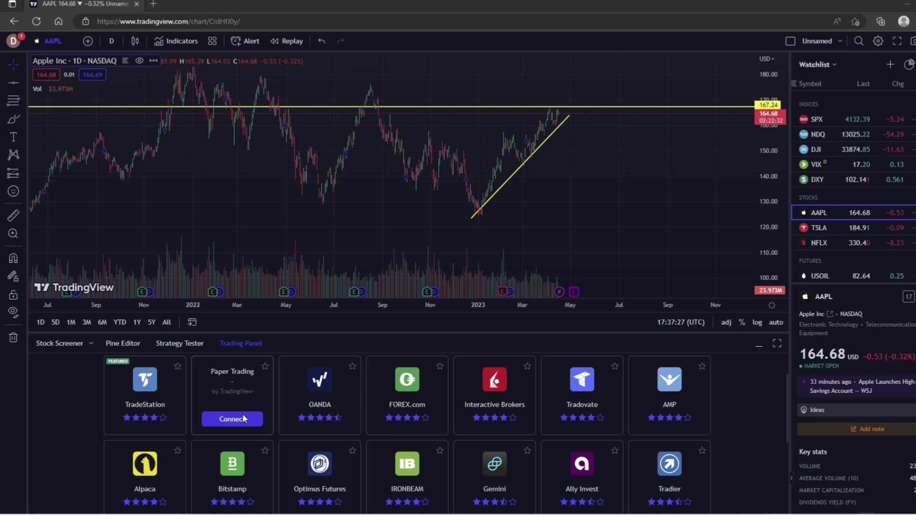
left_click(235, 423)
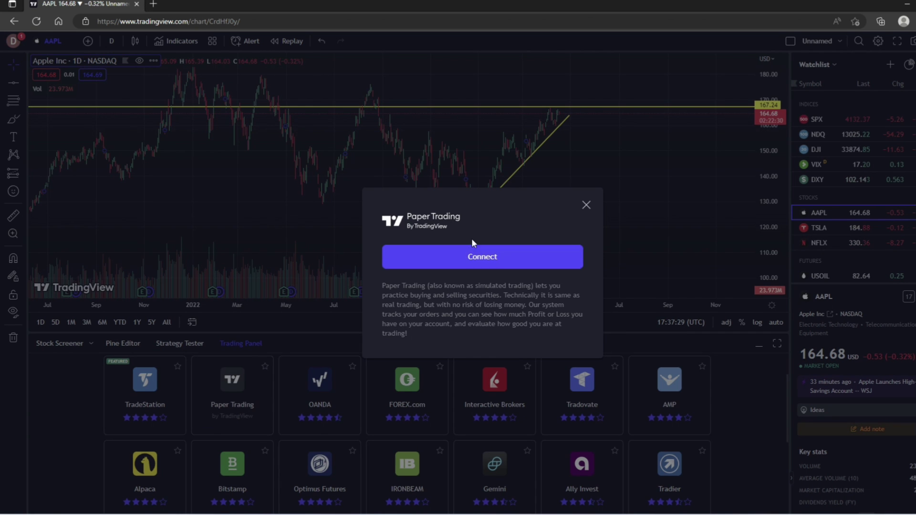
Confirm the Paper Trading connection, bringing up the 100 002.00 USD balance with no positions.
left_click(475, 253)
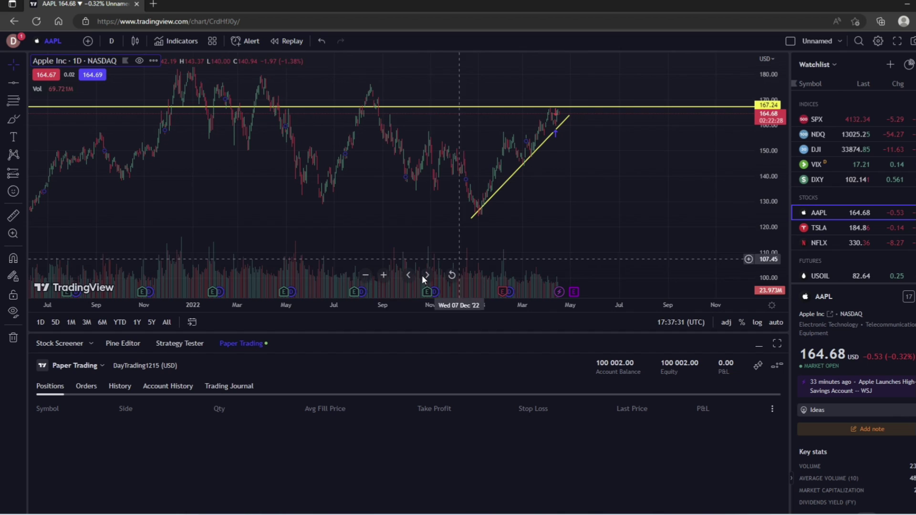
mouse_move(145, 316)
left_mouse_down()
mouse_move(80, 316)
mouse_move(25, 364)
mouse_move(30, 509)
mouse_move(162, 509)
left_mouse_up()
key("Escape")
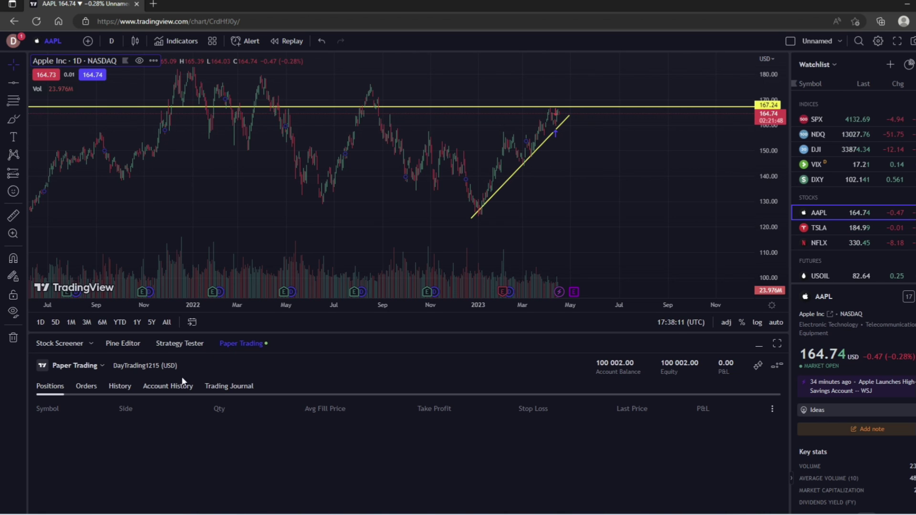
mouse_move(621, 351)
left_mouse_down()
mouse_move(579, 352)
mouse_move(641, 353)
mouse_move(596, 349)
left_mouse_up()
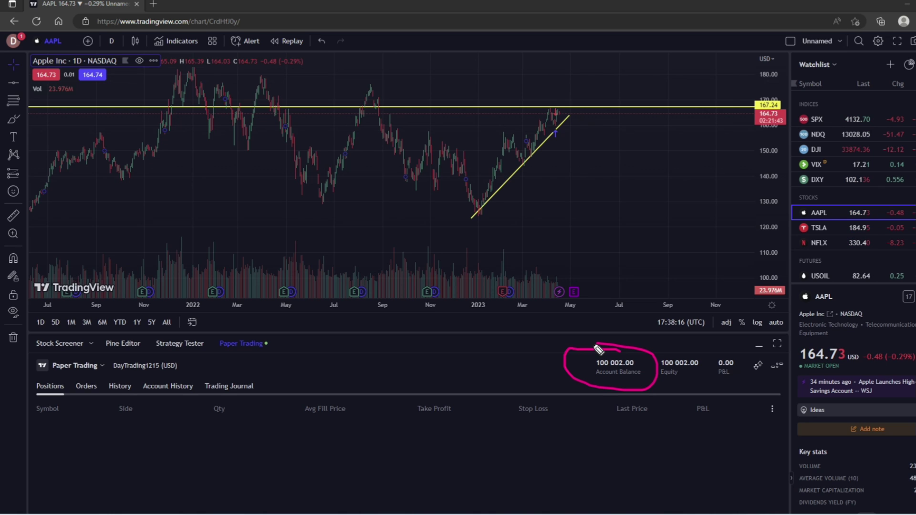
key("Escape")
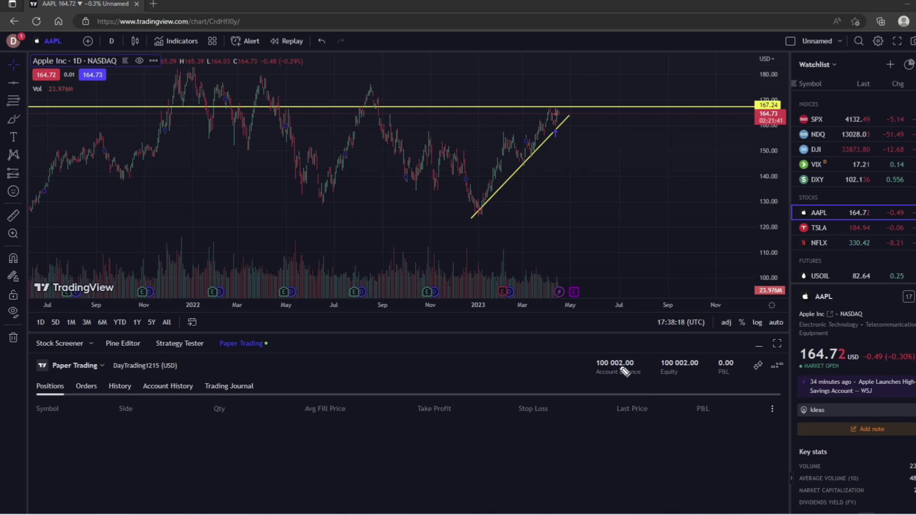
left_click_drag(619, 367, 627, 366)
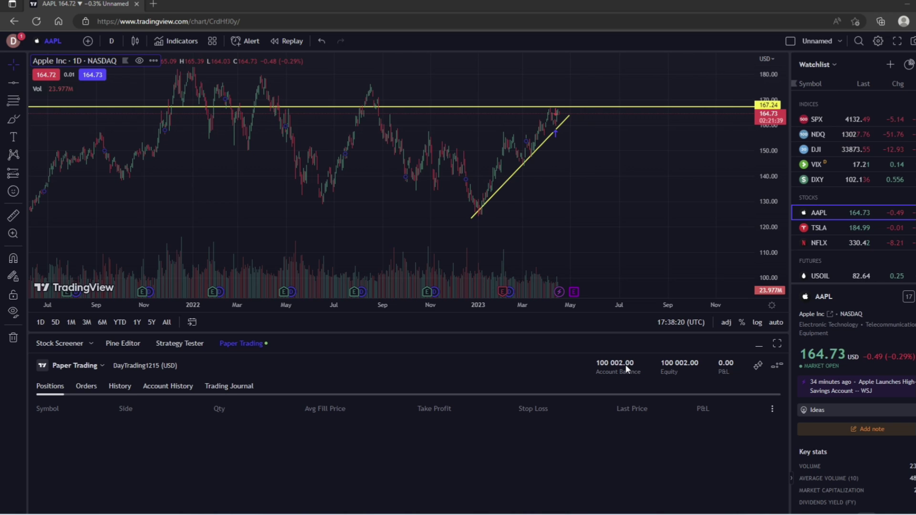
mouse_move(57, 374)
left_mouse_down()
mouse_move(25, 377)
mouse_move(46, 374)
left_mouse_up()
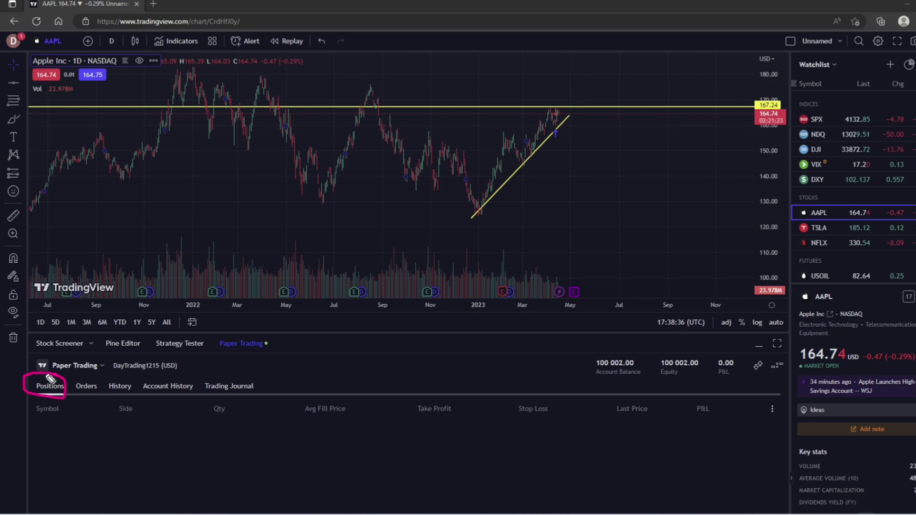
Browse the Orders, Account History and Journal tabs, then show filled-order History in an enlarged panel.
key("Escape")
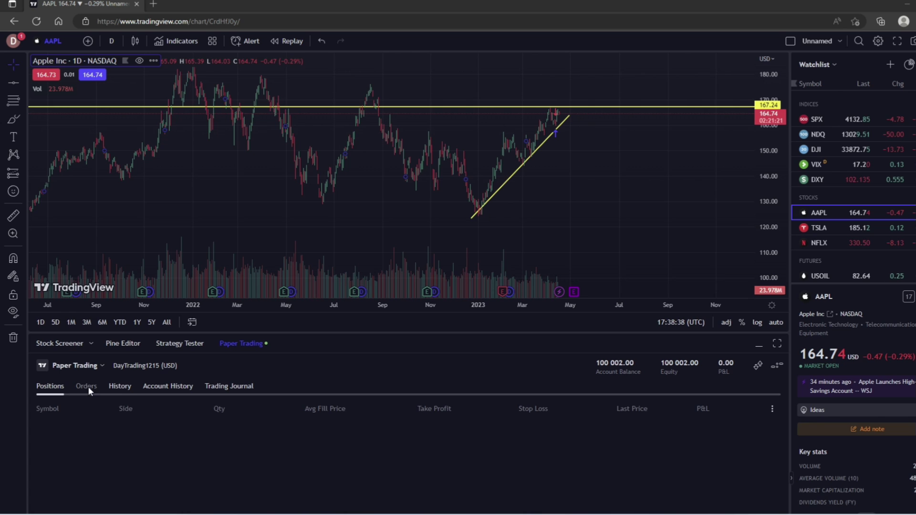
left_click(88, 386)
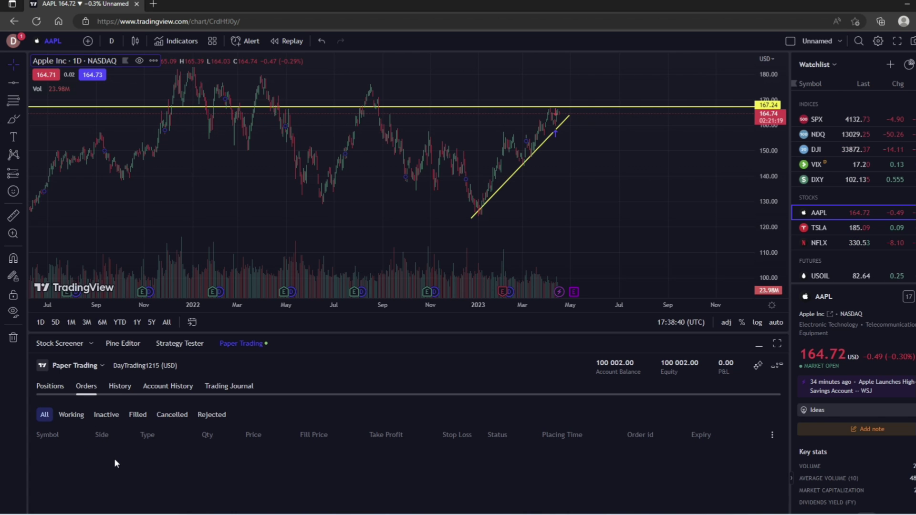
left_click(129, 385)
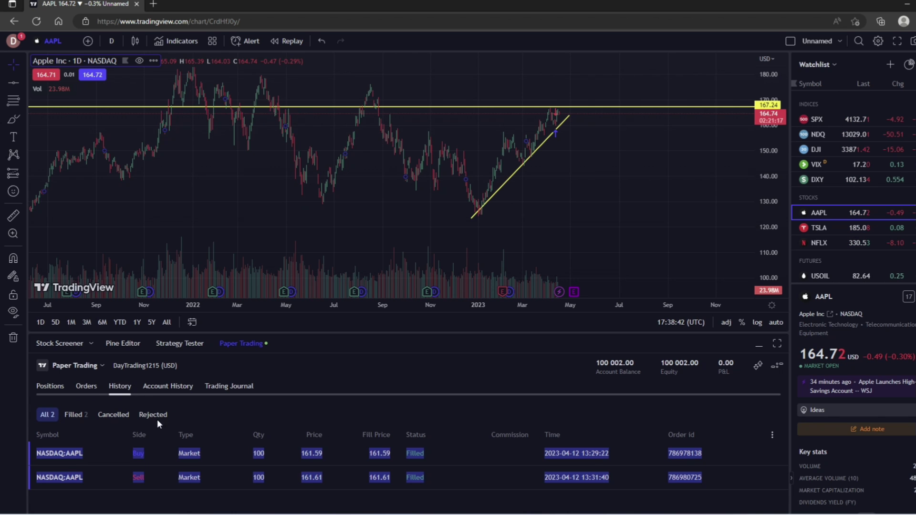
left_click(443, 453)
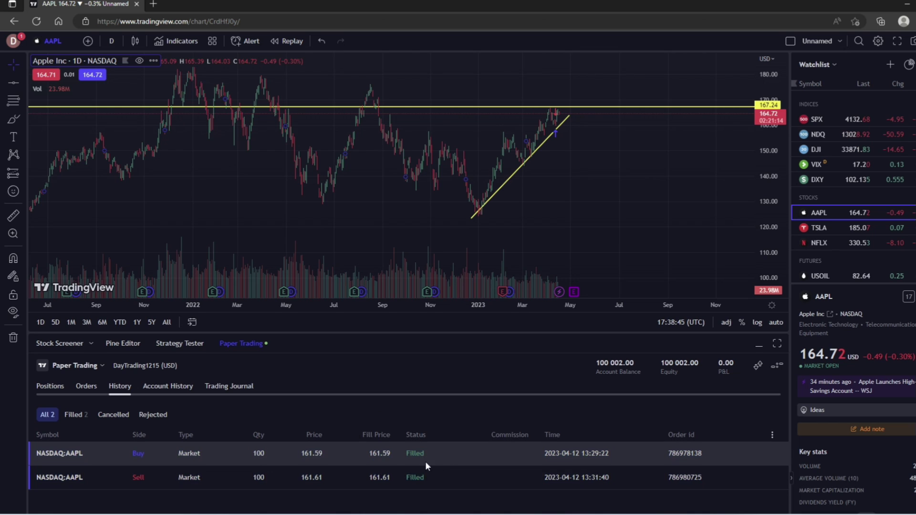
left_click(172, 388)
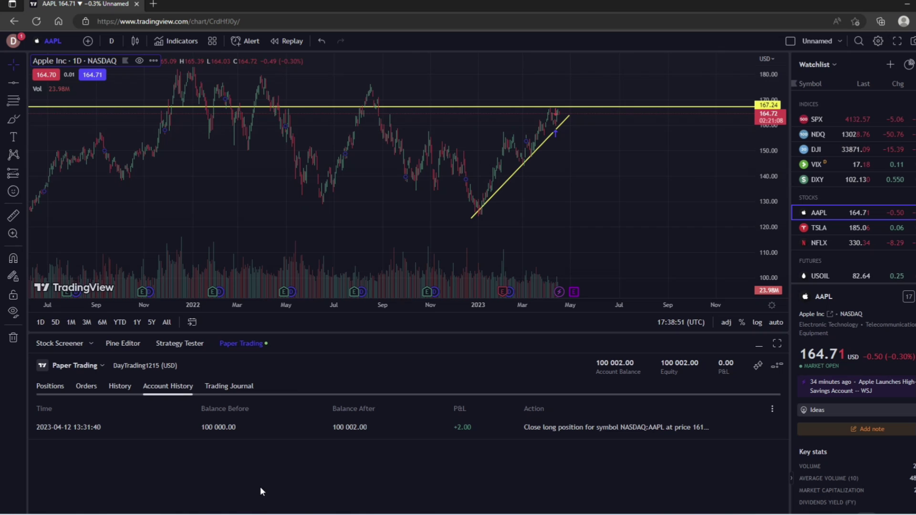
left_click(236, 386)
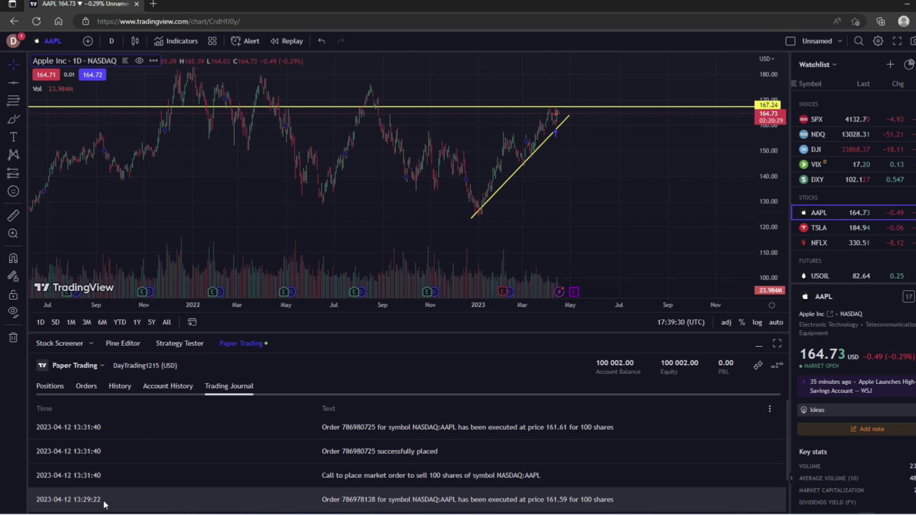
left_click(120, 386)
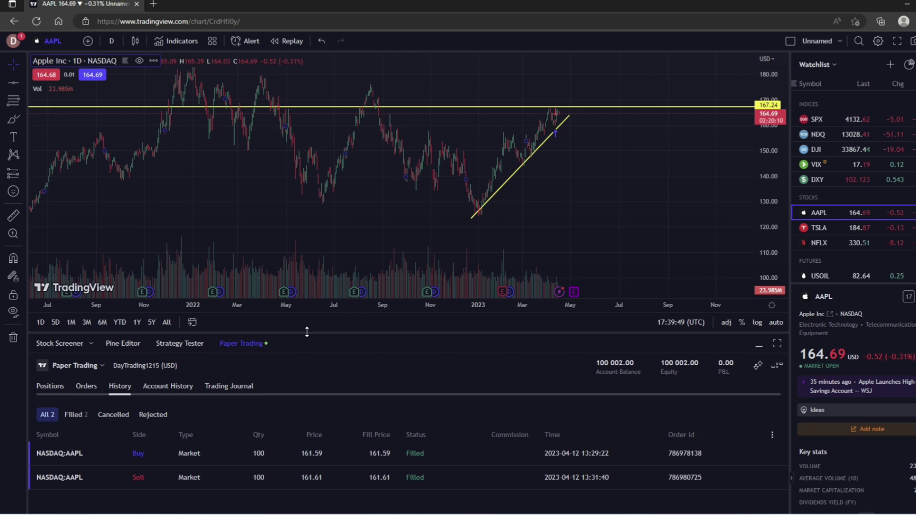
left_click_drag(307, 332, 307, 141)
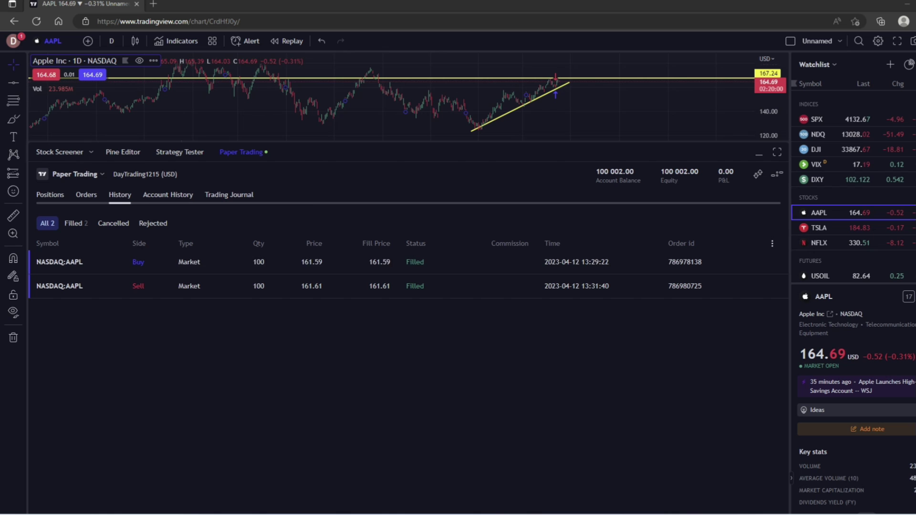
Collapse and reopen the Paper Trading panel, then drag its divider to reduce its height.
left_click(760, 153)
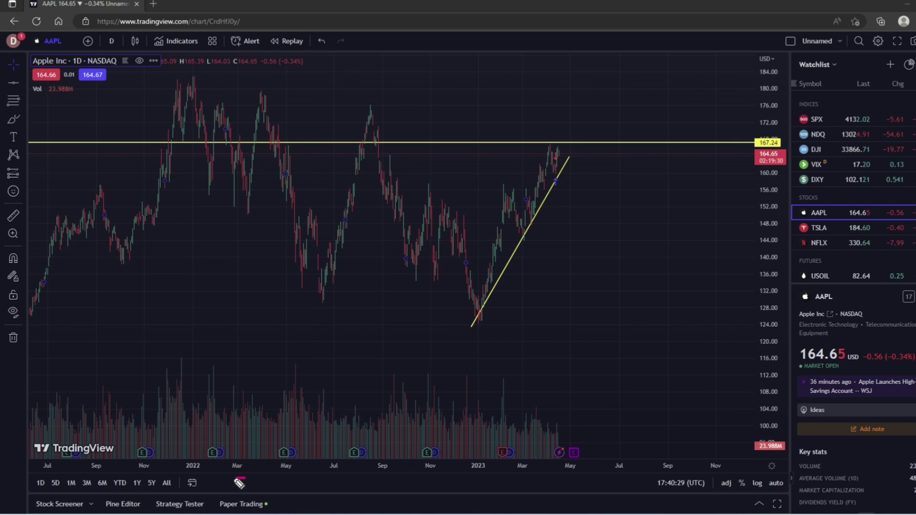
left_click(252, 504)
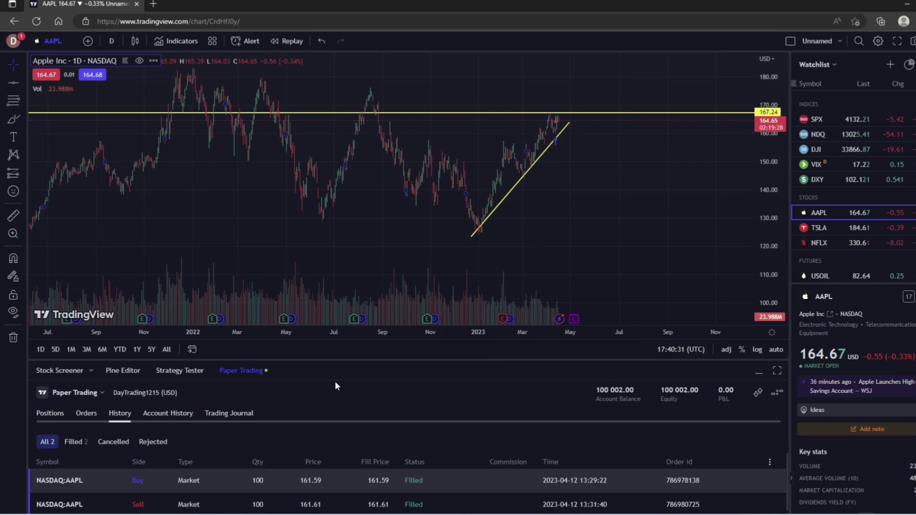
left_click_drag(413, 360, 437, 303)
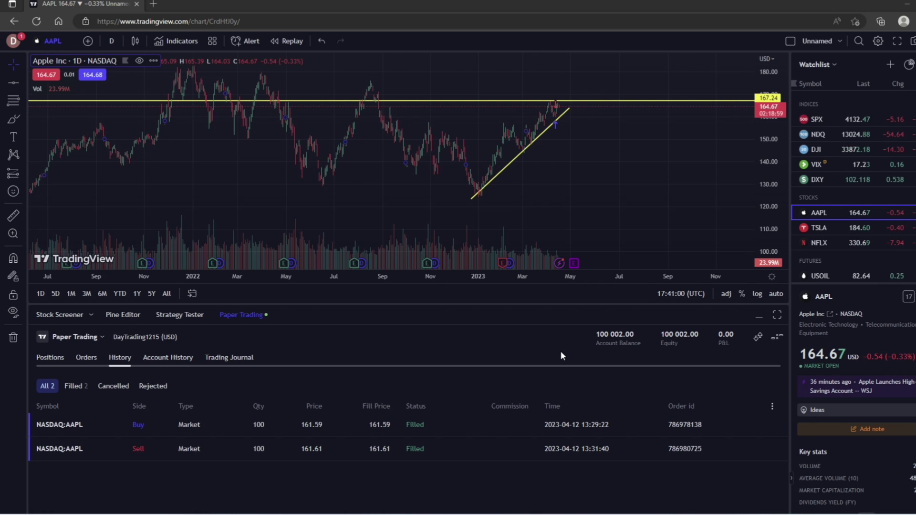
Open the AAPL order panel and change the share quantity from 100 to 200.
left_click(759, 337)
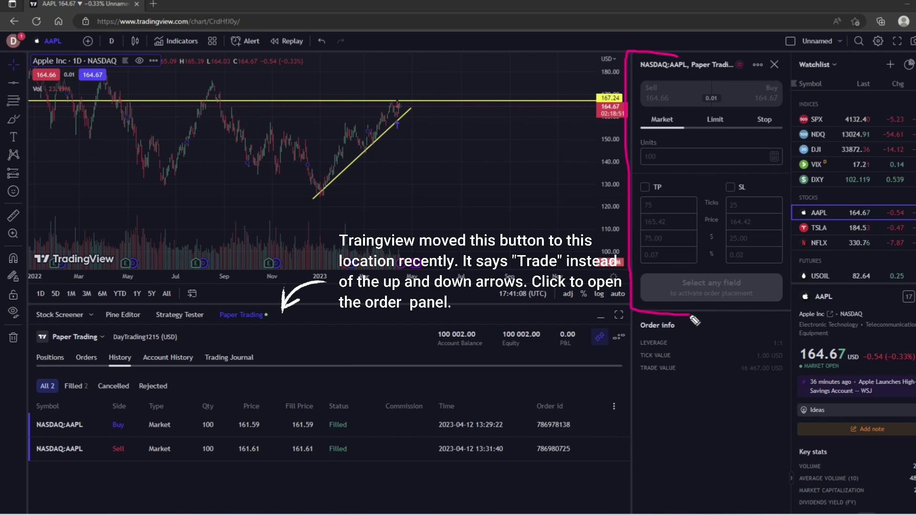
left_click(668, 157)
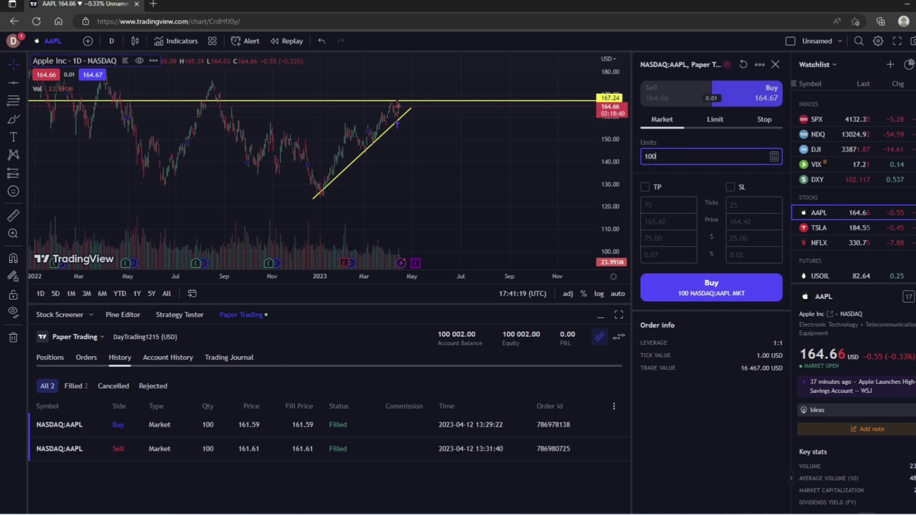
mouse_move(643, 139)
left_mouse_down()
mouse_move(763, 136)
mouse_move(787, 120)
mouse_move(662, 116)
mouse_move(636, 139)
left_mouse_up()
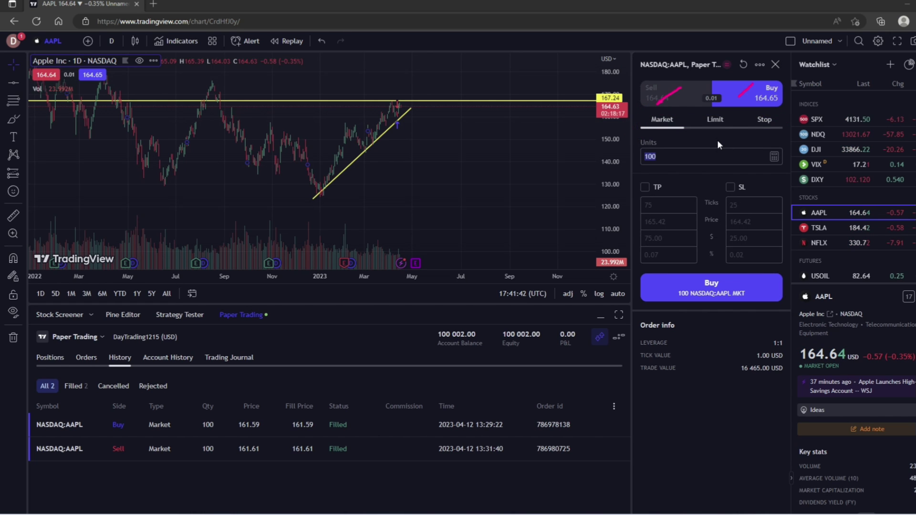
left_click(663, 156)
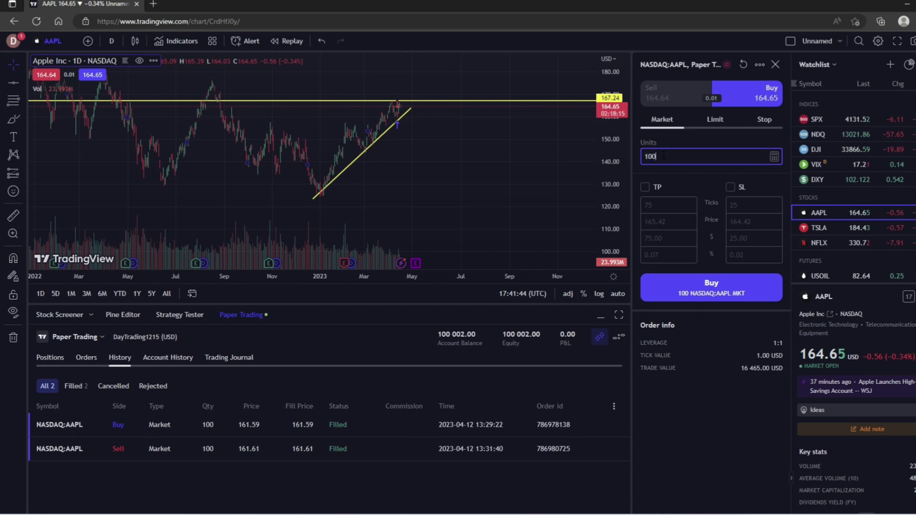
key("BackSpace")
key("BackSpace")
key("BackSpace")
type("200")
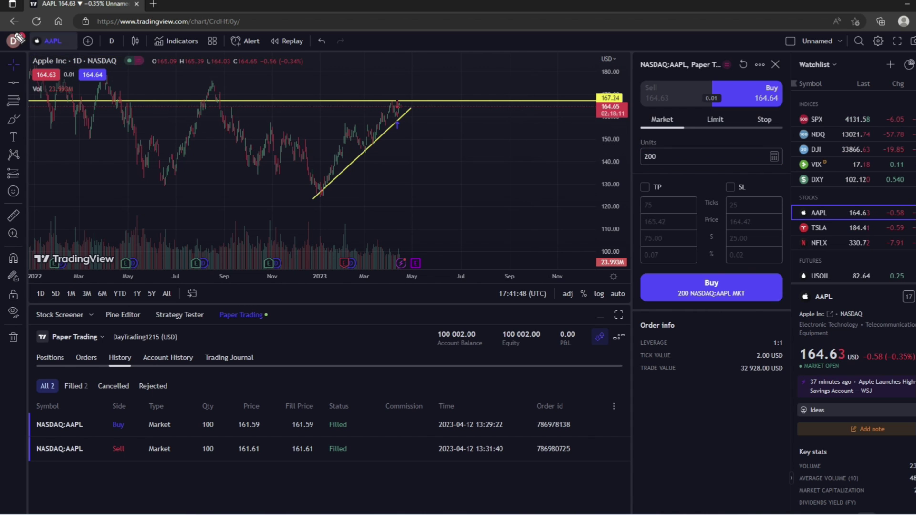
mouse_move(19, 38)
left_mouse_down()
mouse_move(67, 47)
mouse_move(26, 36)
left_mouse_up()
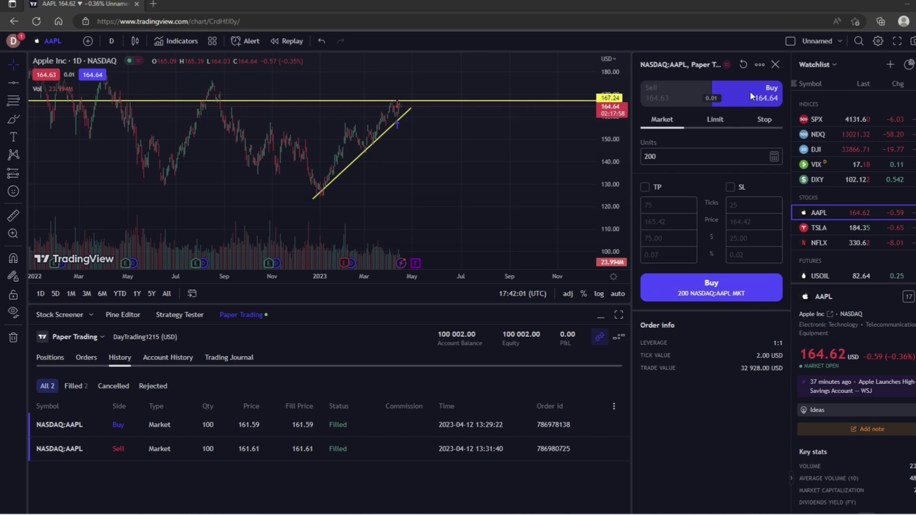
Send the 200-share AAPL market buy, filled at 164.64.
left_click(718, 295)
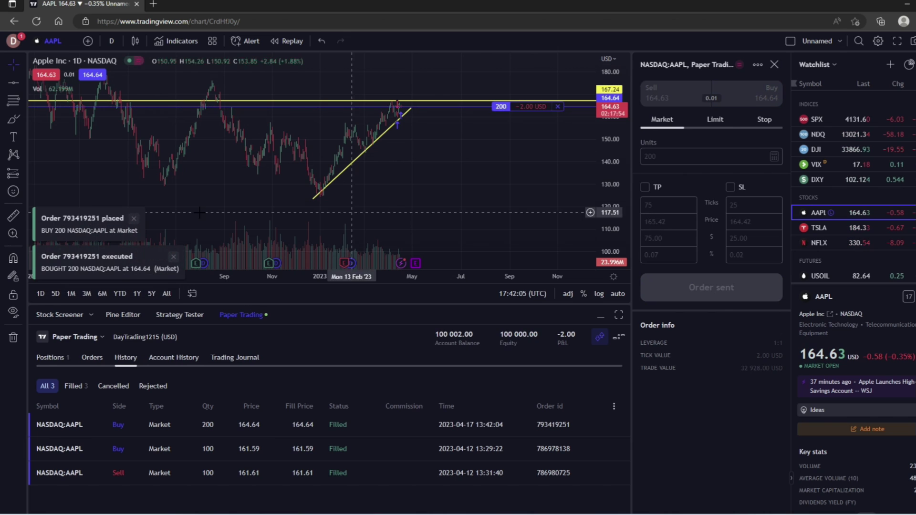
mouse_move(85, 203)
left_mouse_down()
mouse_move(30, 222)
mouse_move(36, 293)
mouse_move(128, 282)
left_mouse_up()
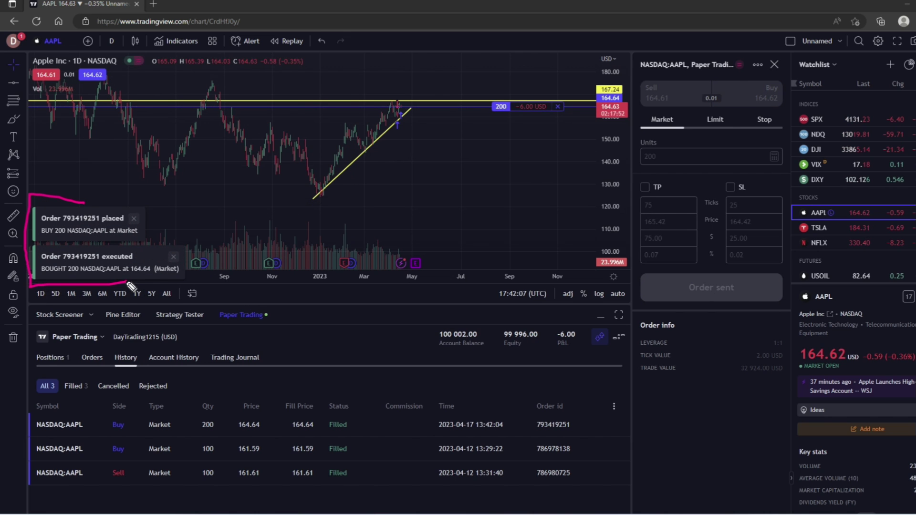
key("Escape")
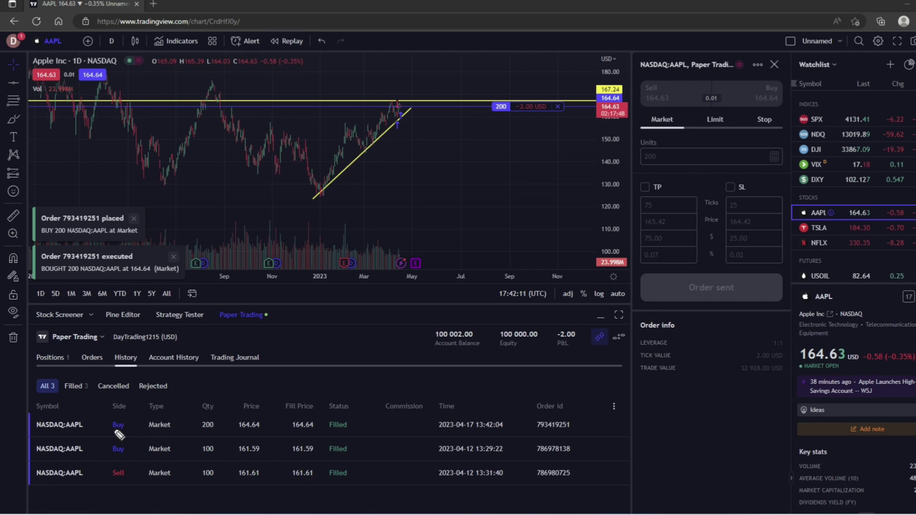
left_click_drag(194, 431, 226, 431)
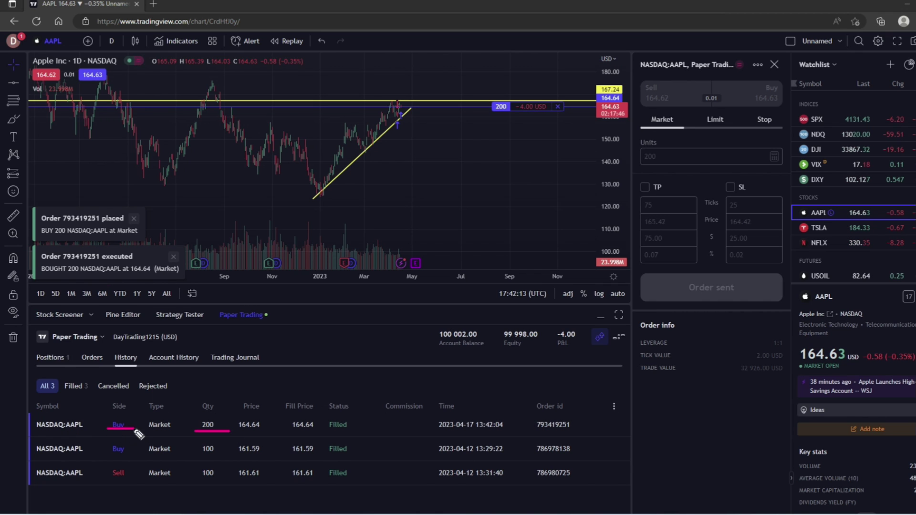
key("Escape")
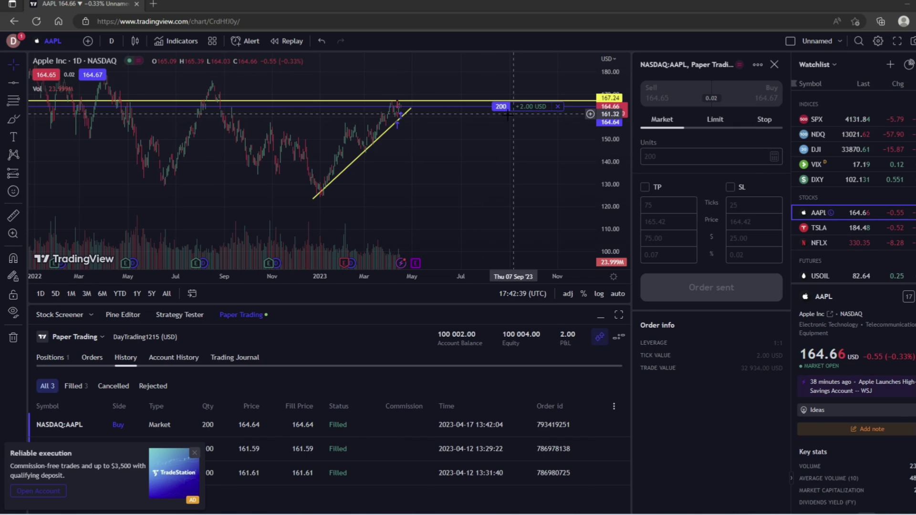
left_click_drag(492, 114, 527, 115)
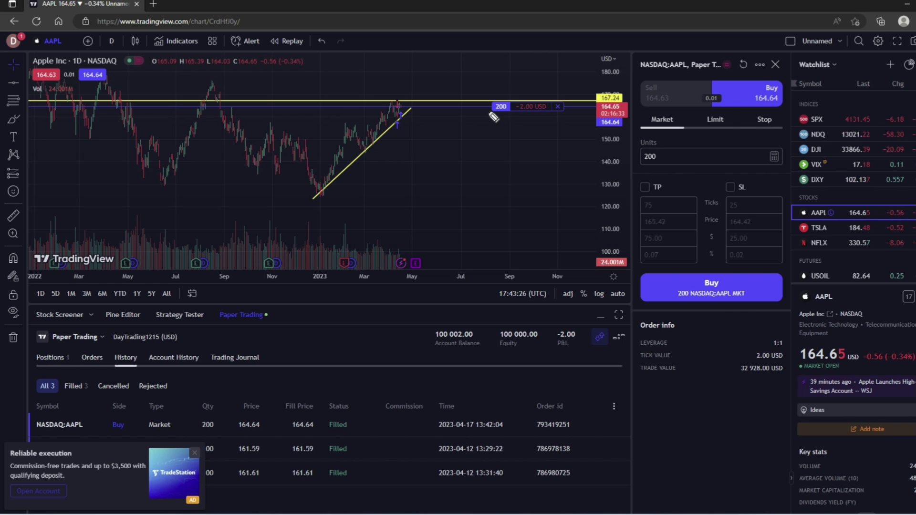
Switch the order panel to Sell and send the 200-share AAPL market sell order.
left_click_drag(486, 113, 511, 115)
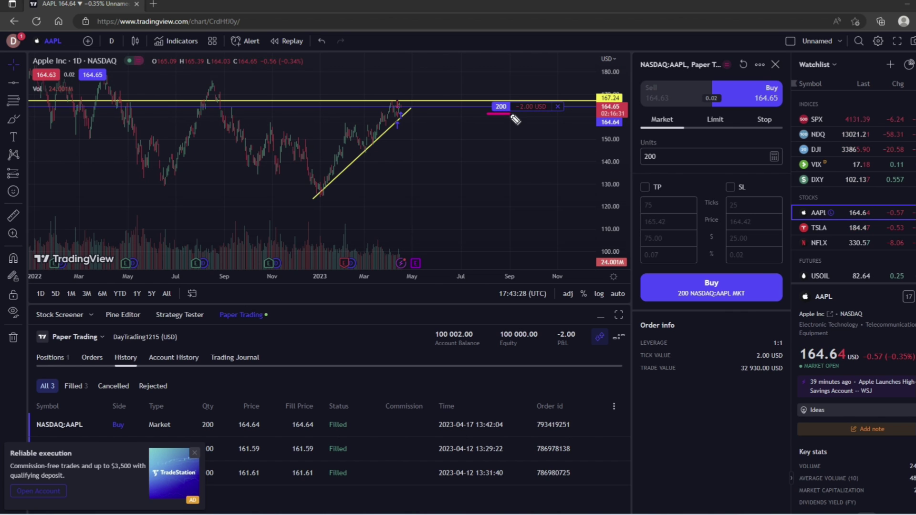
mouse_move(660, 153)
left_mouse_down()
mouse_move(640, 144)
mouse_move(640, 165)
mouse_move(668, 170)
left_mouse_up()
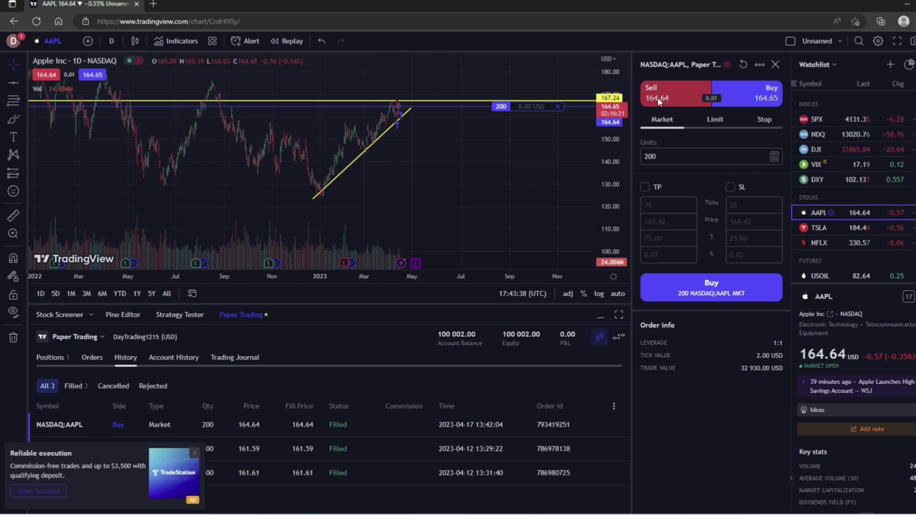
left_click(662, 94)
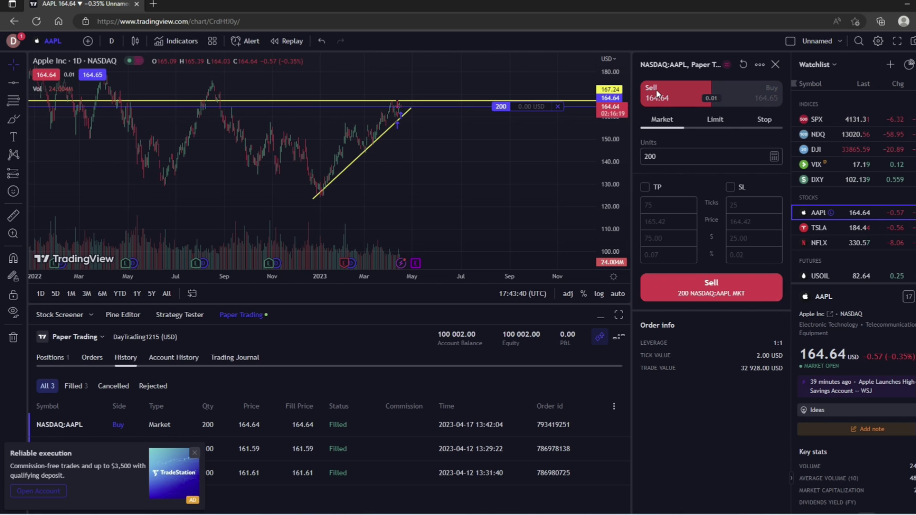
left_click(680, 292)
left_click(687, 293)
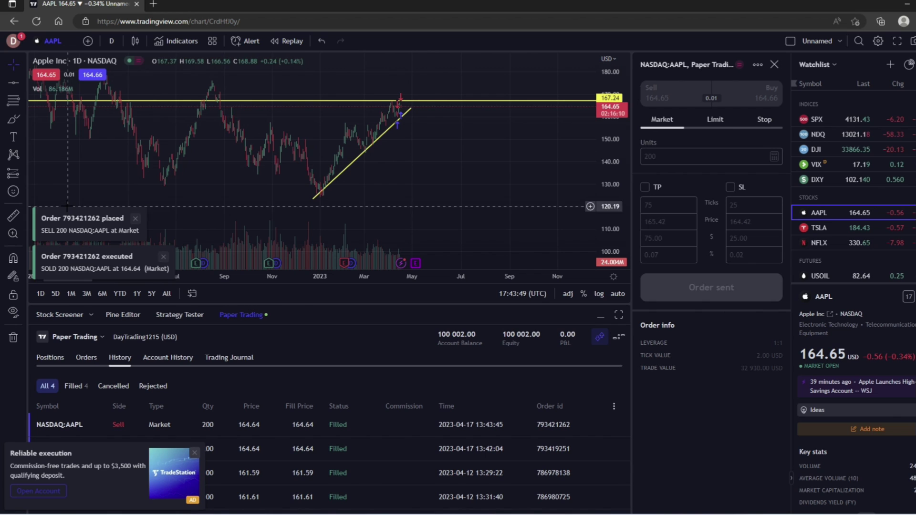
Show the Paper Trading account history, confirming the AAPL long closed at 0.00 P&L with balance 100 002.00.
left_click(182, 357)
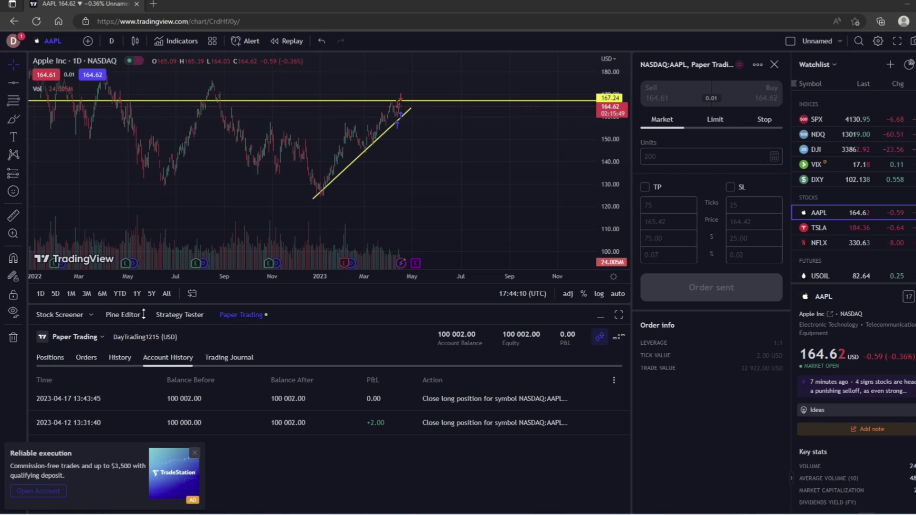
left_click_drag(359, 403, 418, 408)
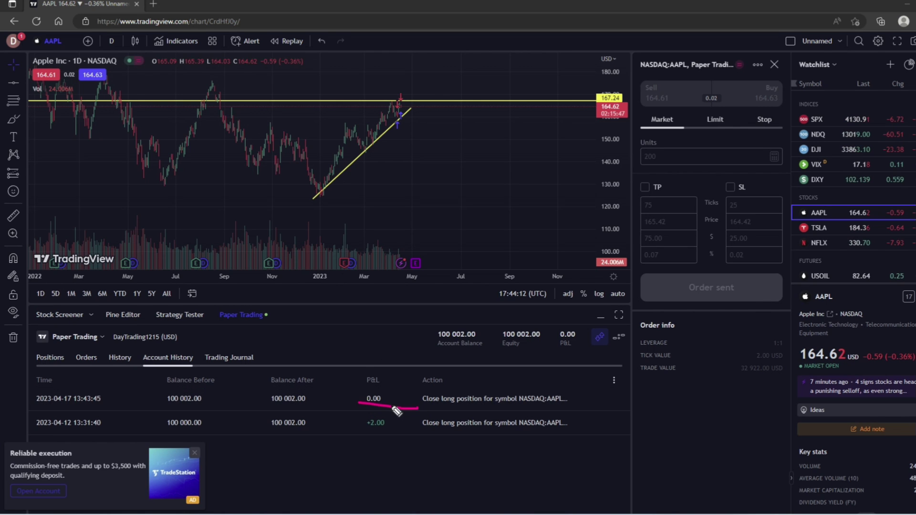